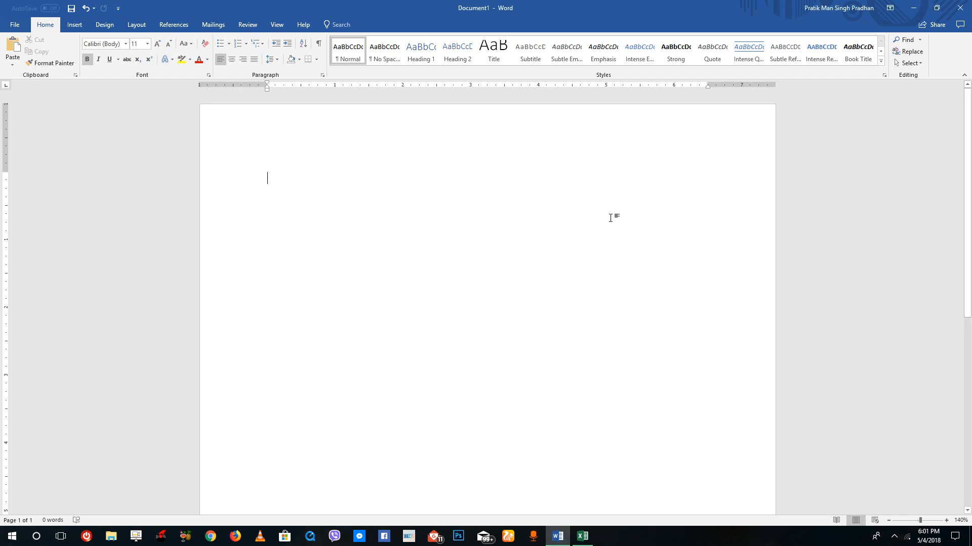
# Insert a 3 by 3 table into the blank document
pyautogui.click(74, 25)
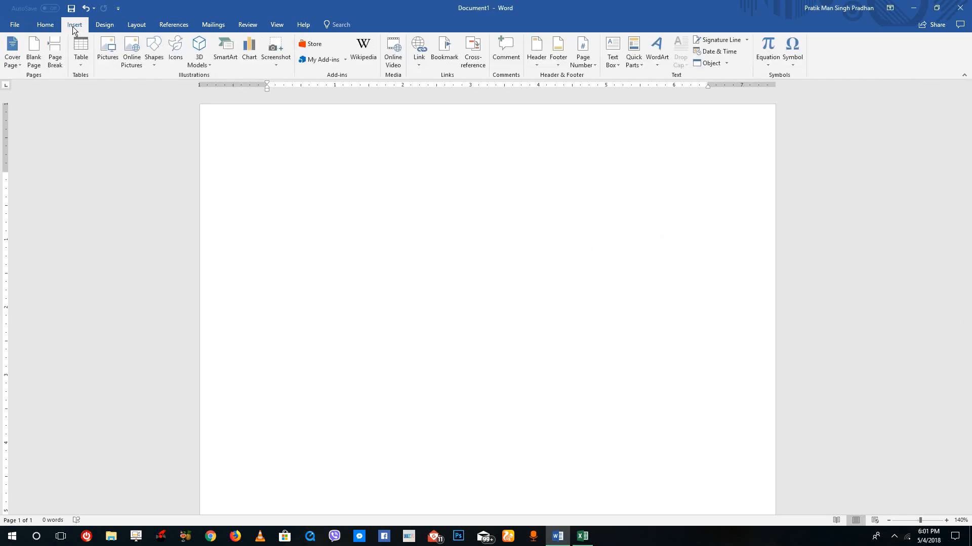
pyautogui.click(79, 46)
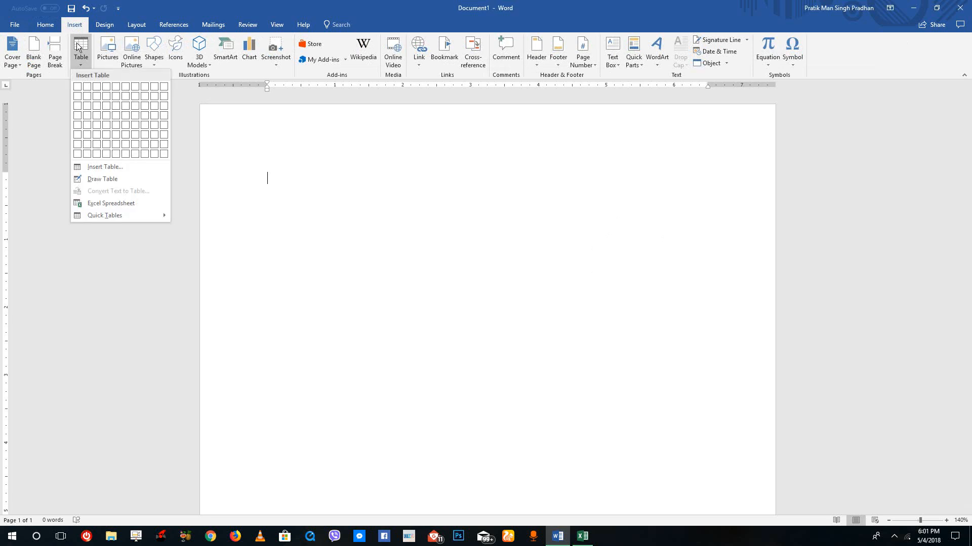
pyautogui.click(94, 105)
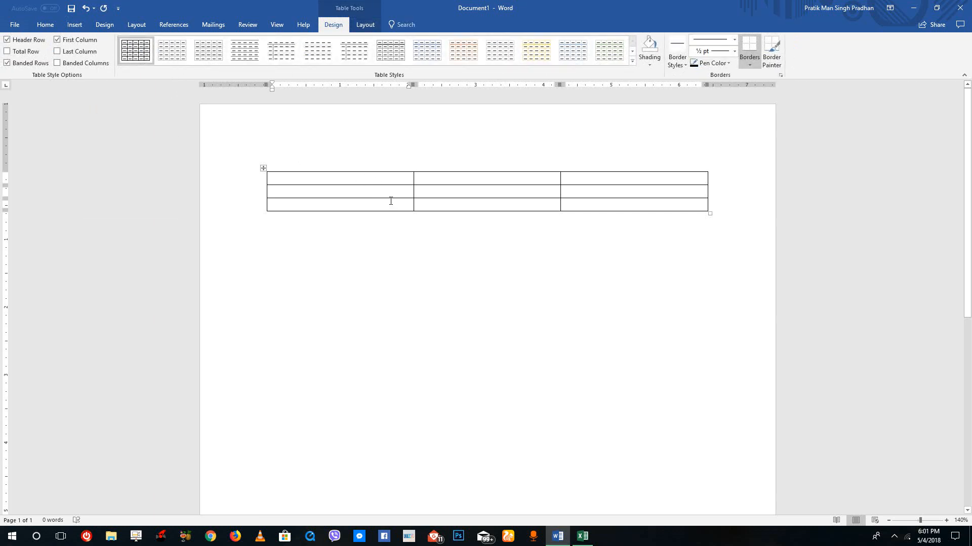
# Fill the header row with Game Consoles, Name and Price, then place the cursor in the second row's first cell
pyautogui.write('Game Consoles')
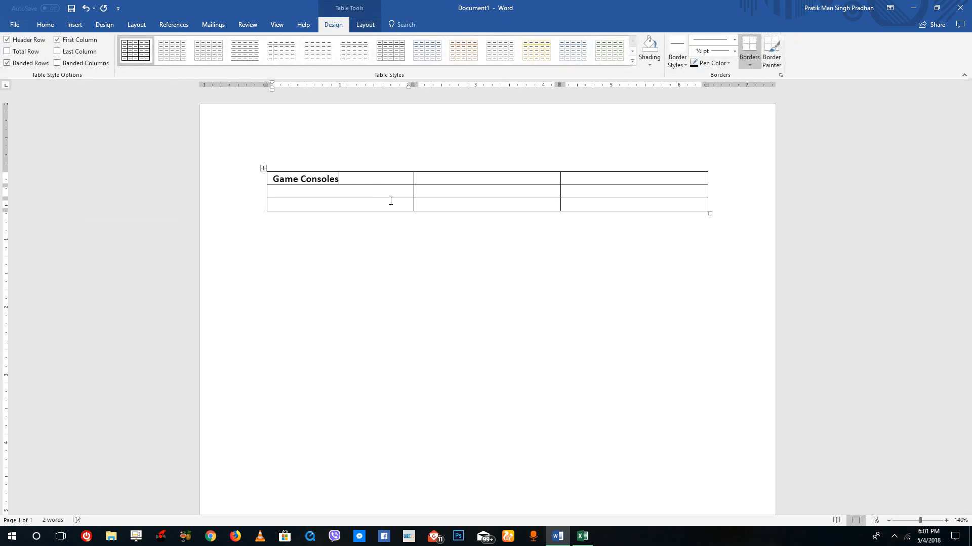
pyautogui.press('Tab')
pyautogui.press('Tab')
pyautogui.write('P')
pyautogui.click(385, 193)
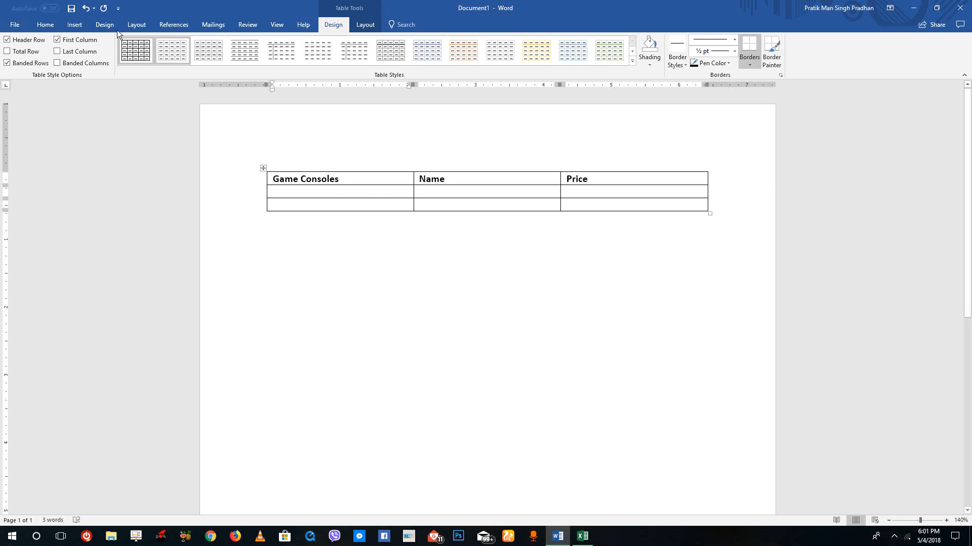
# Insert the picture Ps.jpg from the Consoles folder into the first cell of the second row
pyautogui.click(79, 24)
pyautogui.click(115, 58)
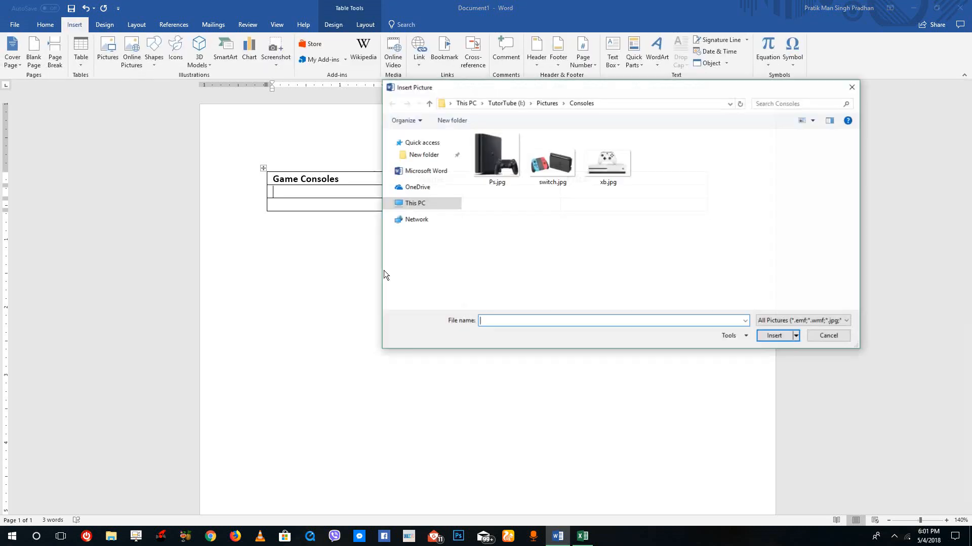
pyautogui.doubleClick(494, 166)
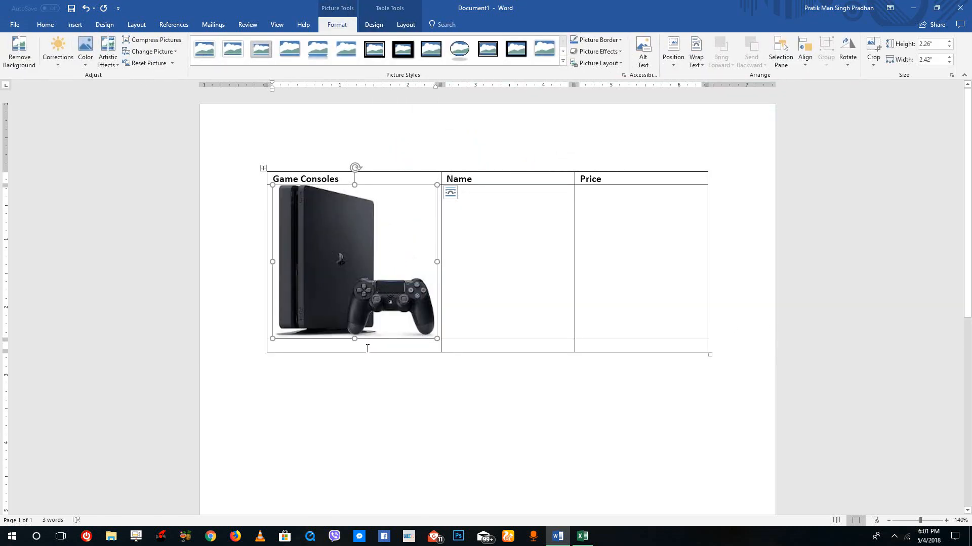
# Insert the picture switch.jpg into the first cell of the third row
pyautogui.click(368, 347)
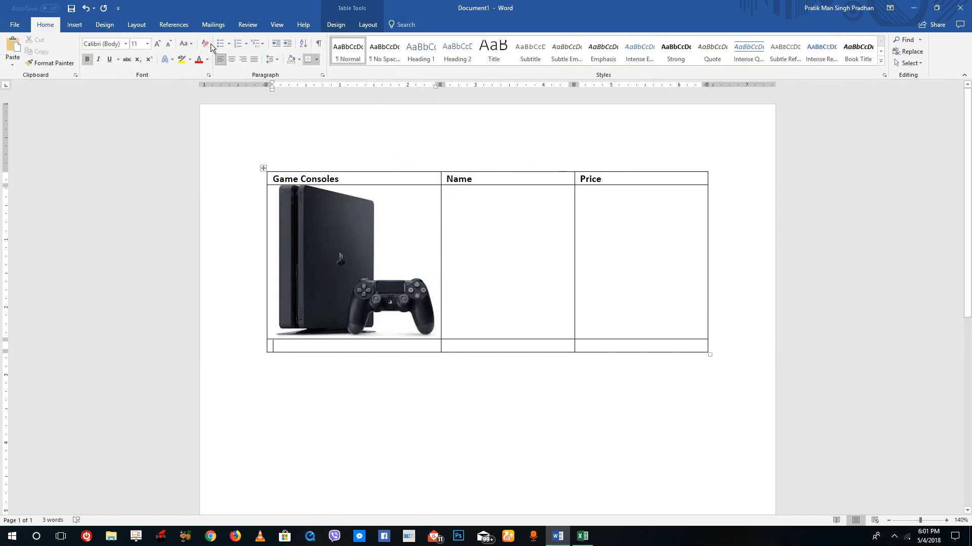
pyautogui.click(79, 25)
pyautogui.click(103, 51)
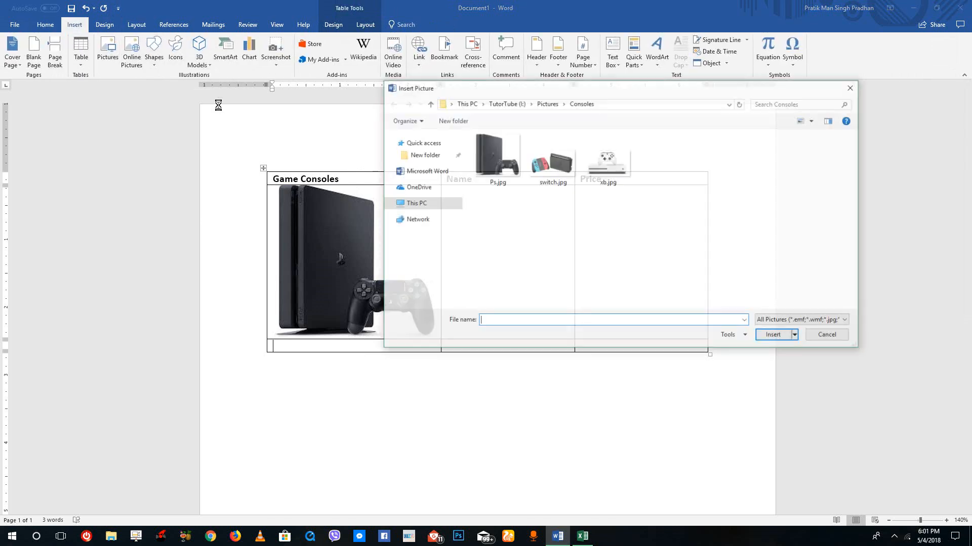
pyautogui.doubleClick(537, 151)
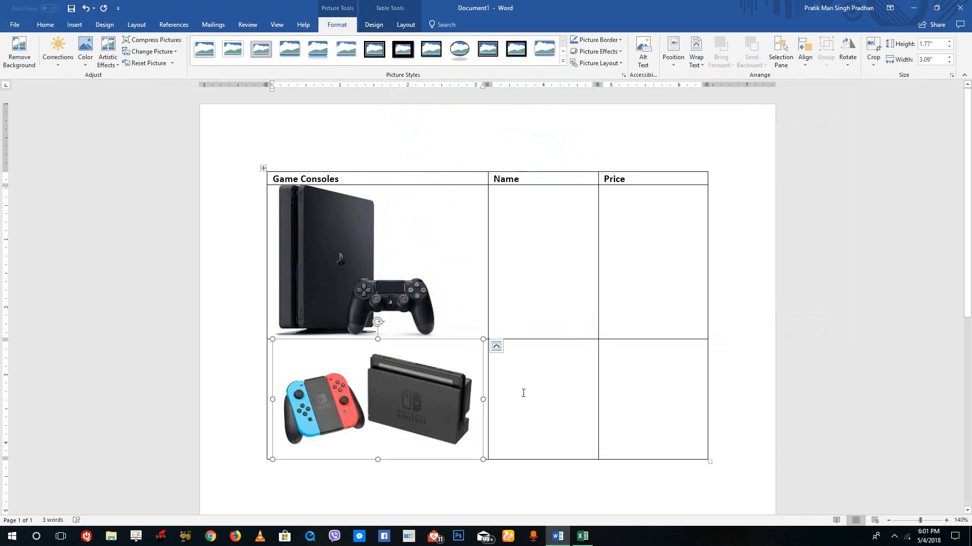
# Add a fourth row to the end of the table
pyautogui.click(628, 421)
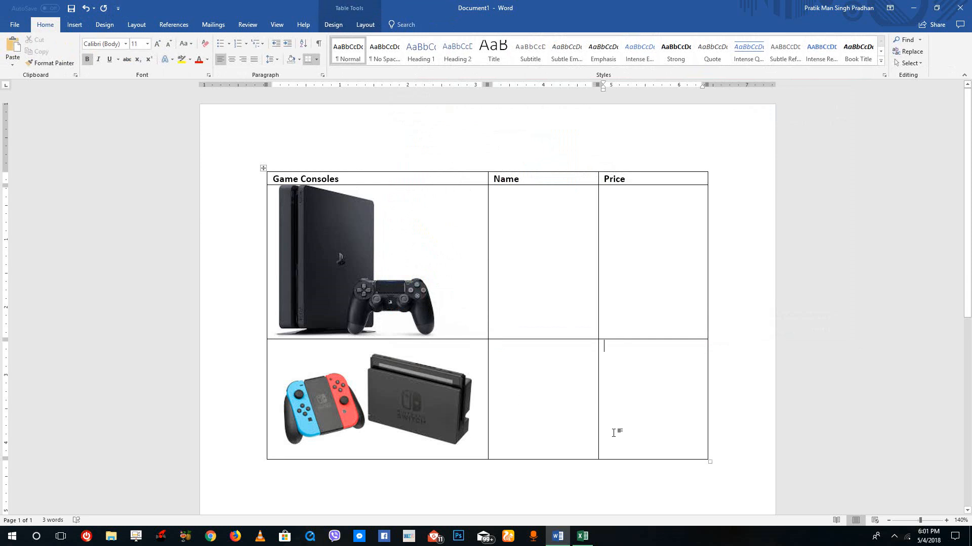
pyautogui.scroll(-5, 614, 433)
pyautogui.scroll(3, 626, 369)
pyautogui.press('Tab')
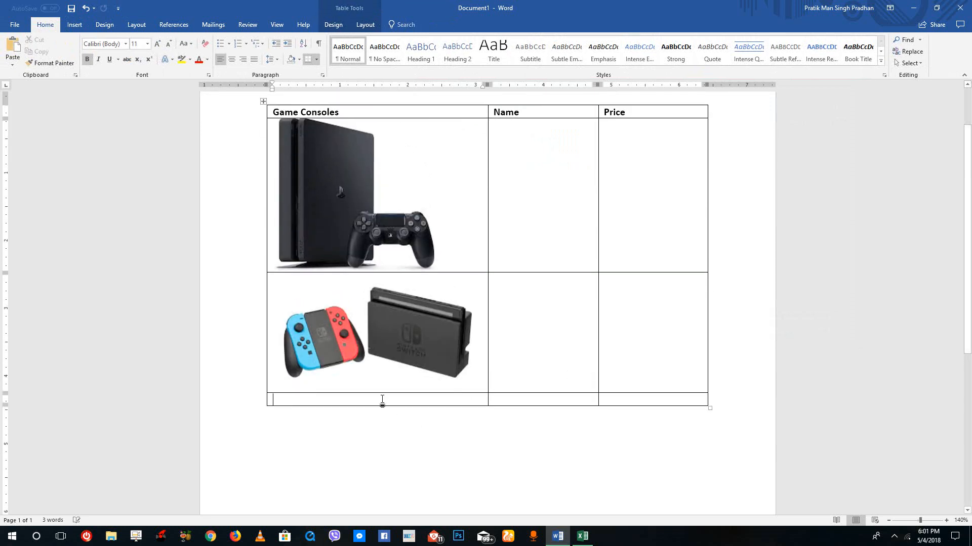
# Insert the picture xb.jpg into the first cell of the fourth row
pyautogui.click(74, 24)
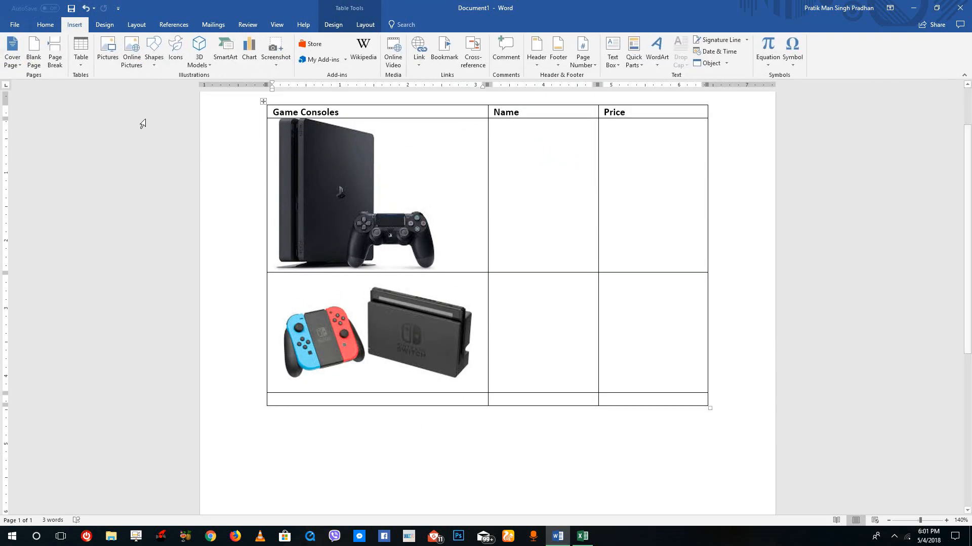
pyautogui.click(112, 57)
pyautogui.doubleClick(618, 165)
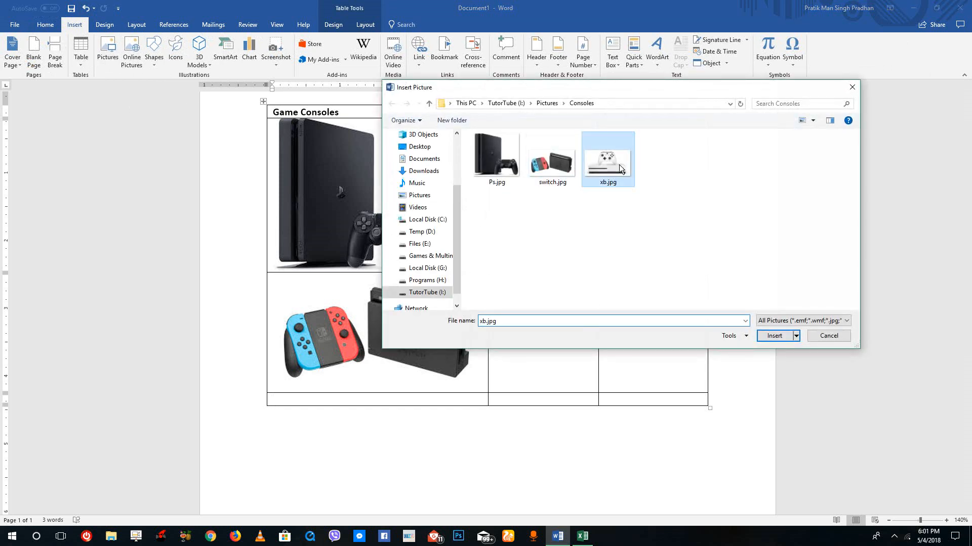
pyautogui.click(455, 196)
# Shrink the PlayStation, Switch and Xbox pictures by resizing each from its corner to a smaller, similar size
pyautogui.click(430, 260)
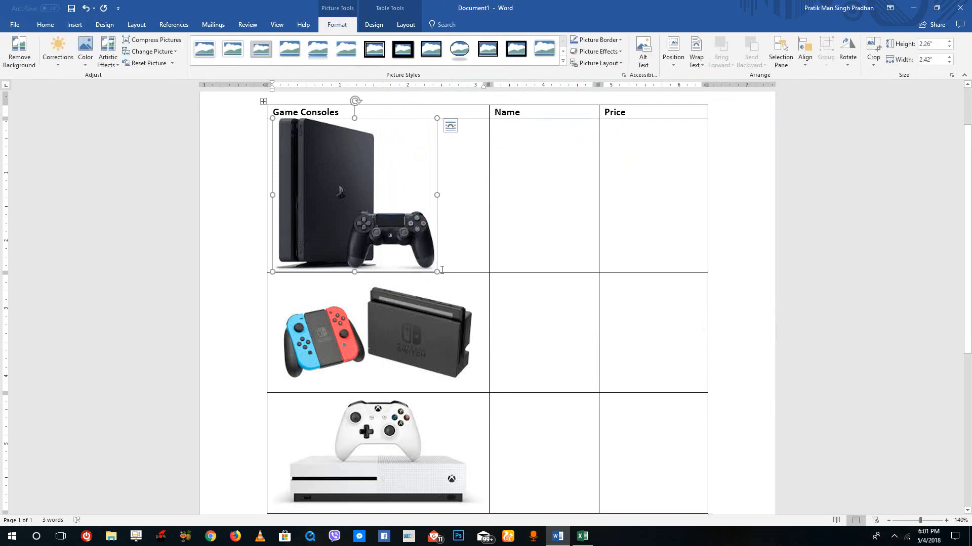
pyautogui.moveTo(437, 272); pyautogui.dragTo(385, 221)
pyautogui.click(445, 314)
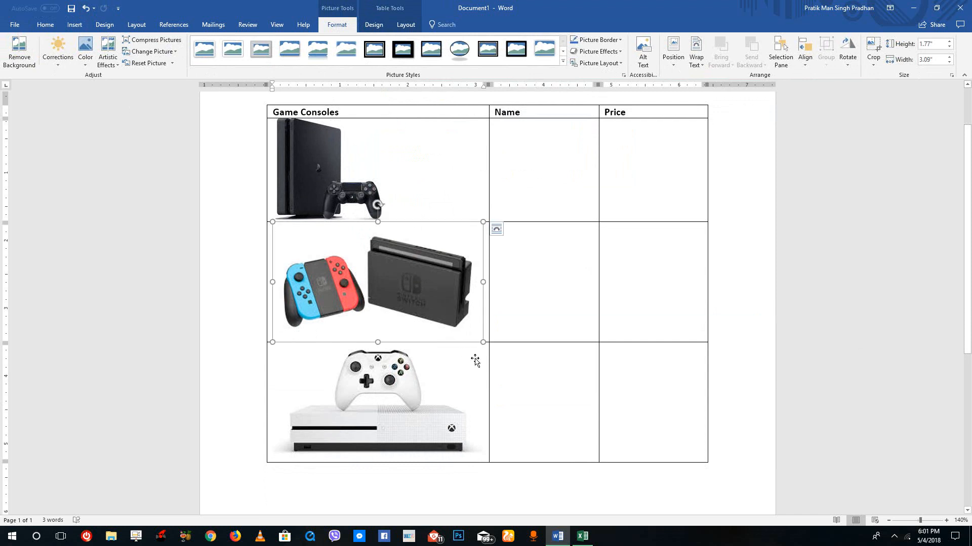
pyautogui.moveTo(483, 342); pyautogui.dragTo(383, 277)
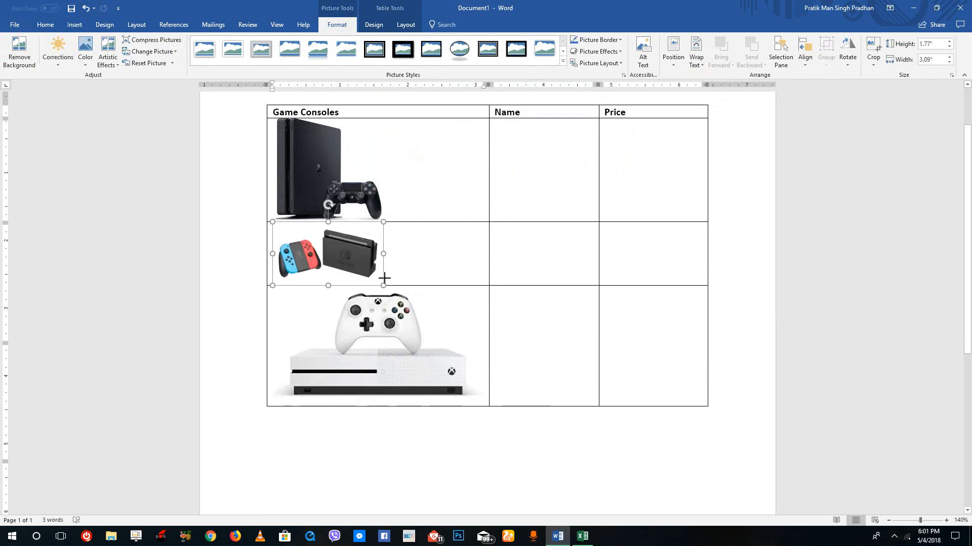
pyautogui.click(411, 355)
pyautogui.moveTo(483, 406); pyautogui.dragTo(386, 336)
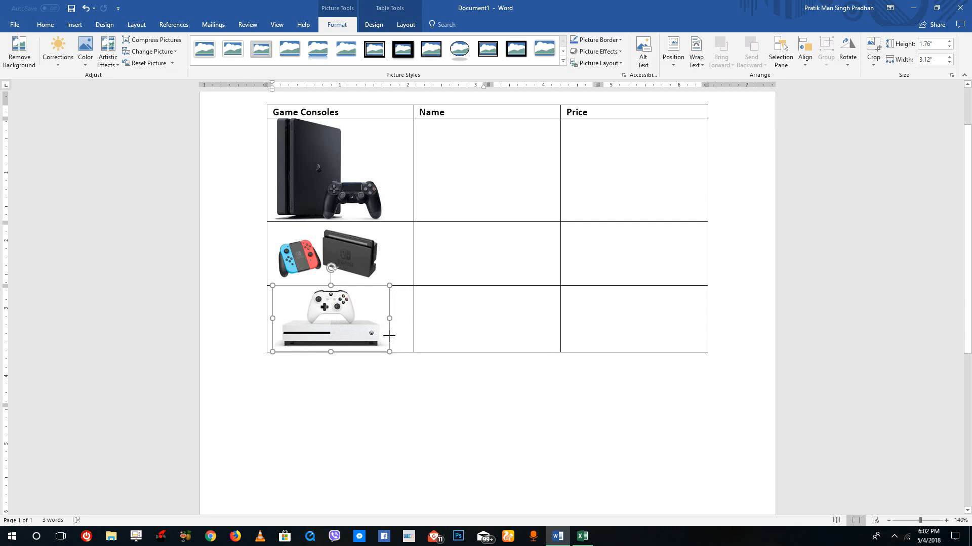
# Select the three picture rows and enable a specified row height for them in Table Properties
pyautogui.click(423, 279)
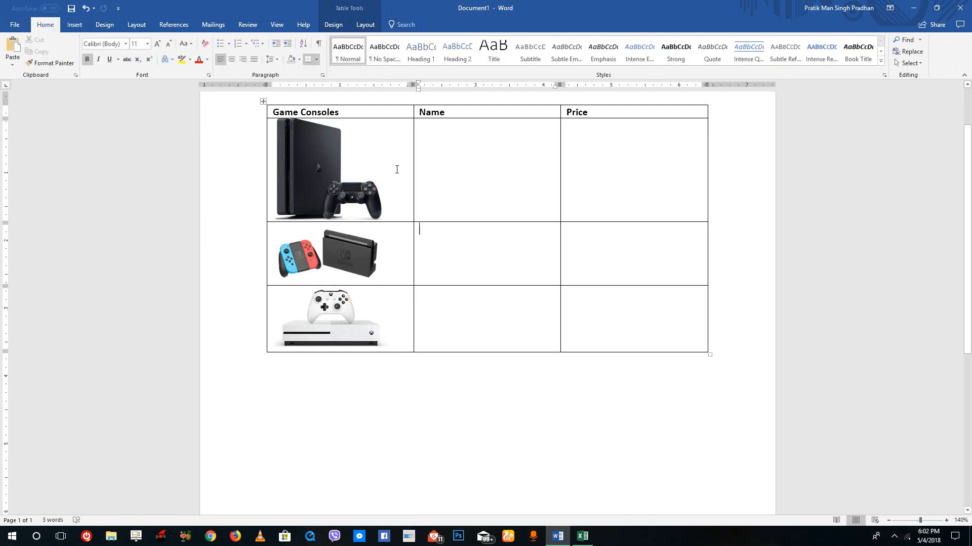
pyautogui.moveTo(396, 170); pyautogui.dragTo(610, 323)
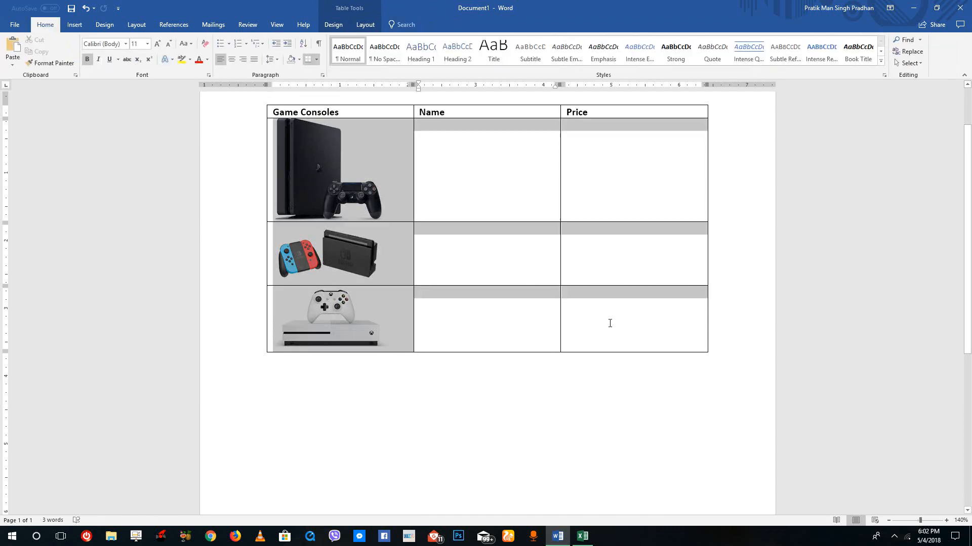
pyautogui.rightClick(390, 269)
pyautogui.click(436, 388)
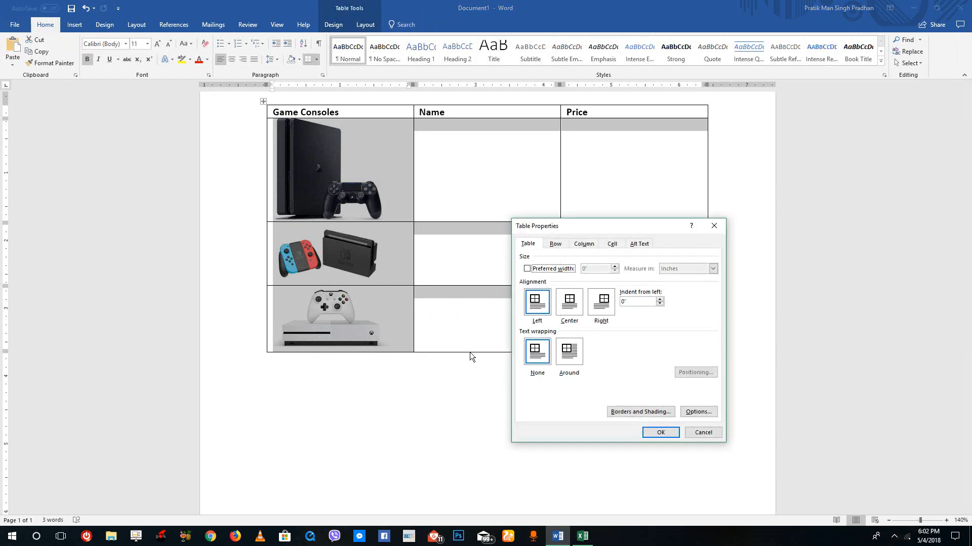
pyautogui.click(555, 244)
pyautogui.click(566, 276)
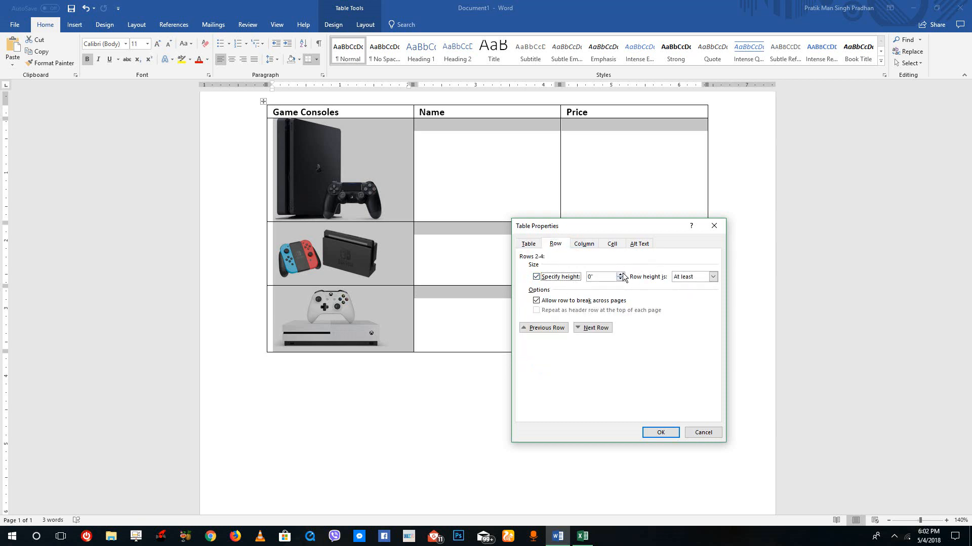
pyautogui.click(620, 274)
pyautogui.click(620, 275)
pyautogui.click(620, 274)
pyautogui.click(659, 432)
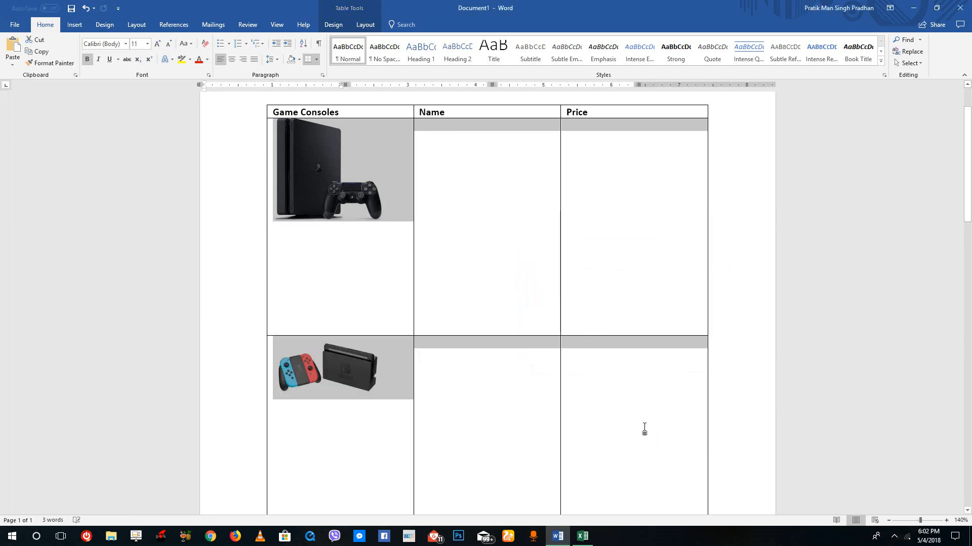
pyautogui.rightClick(357, 164)
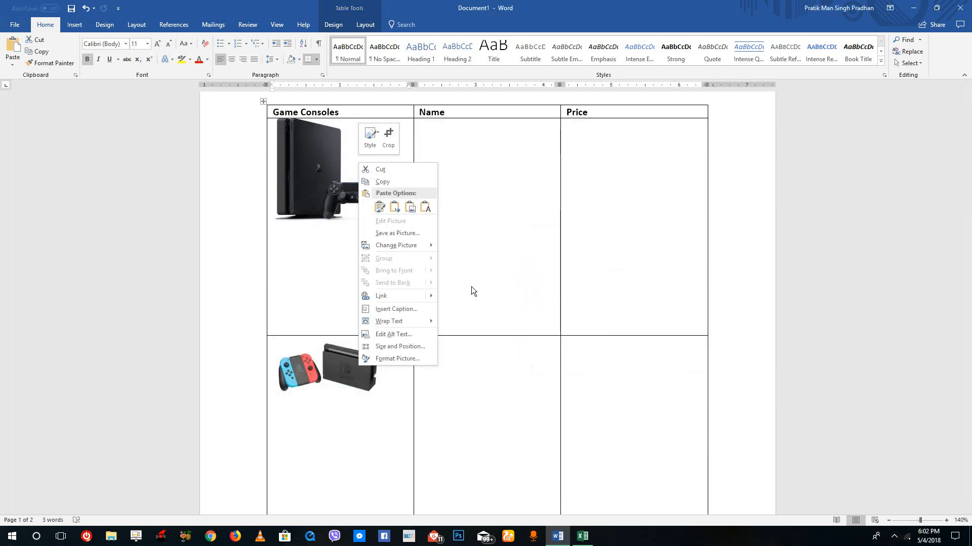
pyautogui.press('Escape')
pyautogui.scroll(-10, 541, 339)
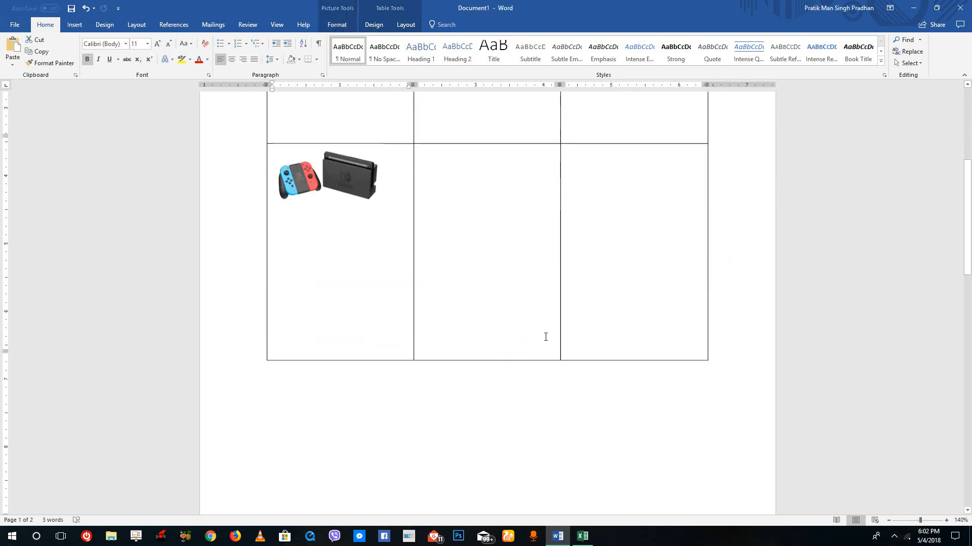
pyautogui.scroll(10, 610, 297)
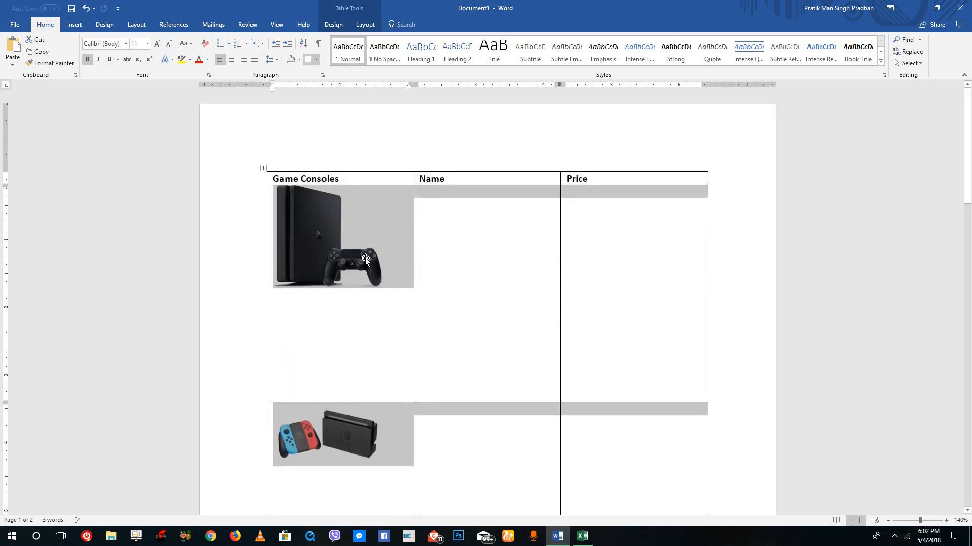
pyautogui.rightClick(363, 257)
pyautogui.press('Escape')
pyautogui.scroll(-14, 561, 334)
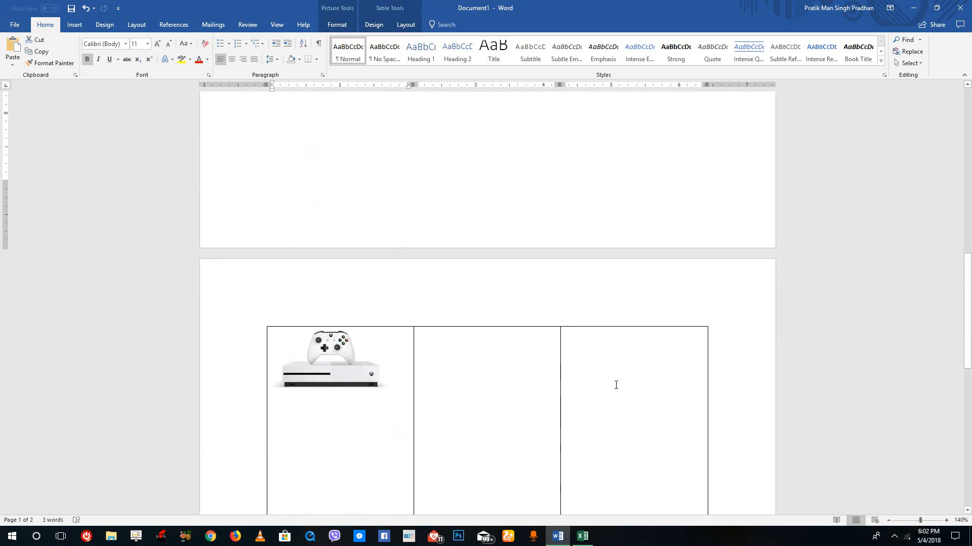
pyautogui.moveTo(616, 384); pyautogui.dragTo(349, 177)
pyautogui.click(343, 300)
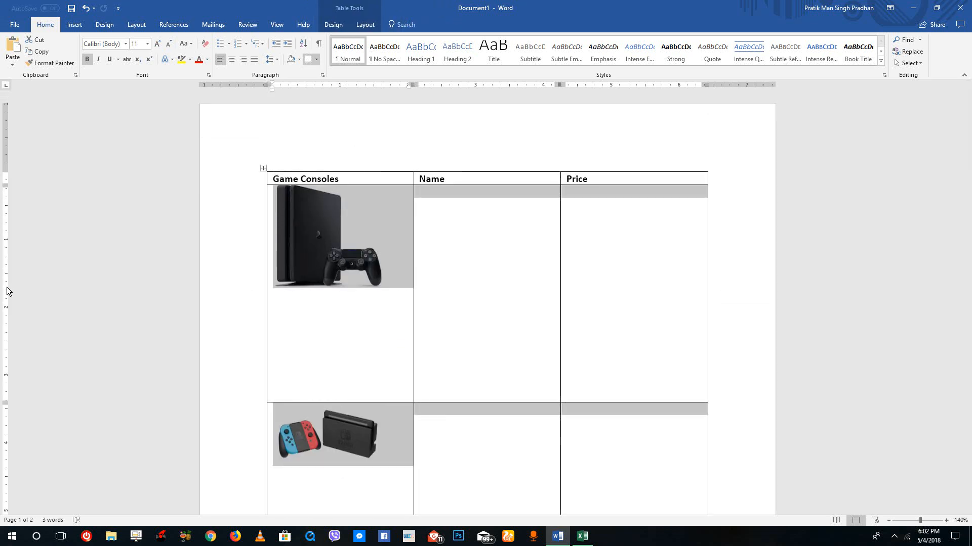
pyautogui.rightClick(383, 240)
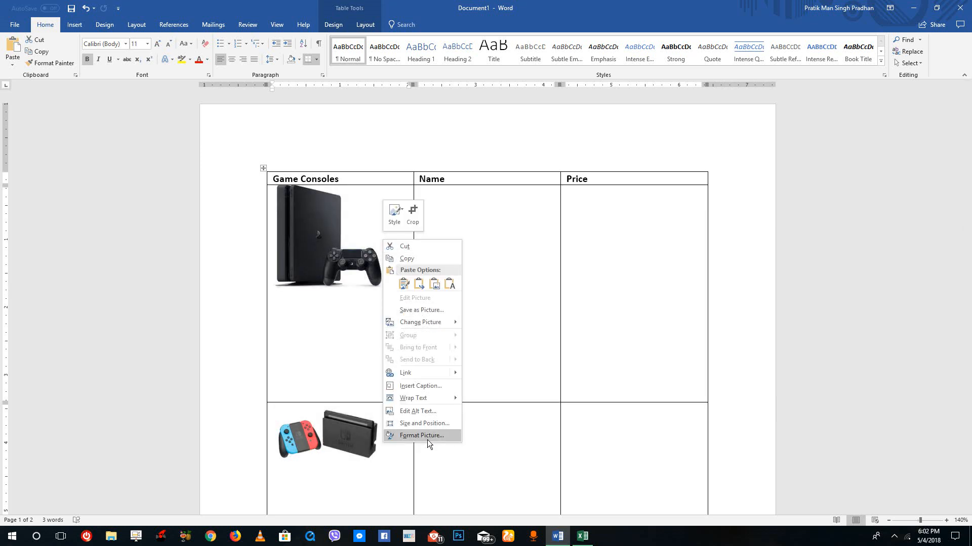
pyautogui.press('Escape')
pyautogui.scroll(-10, 592, 340)
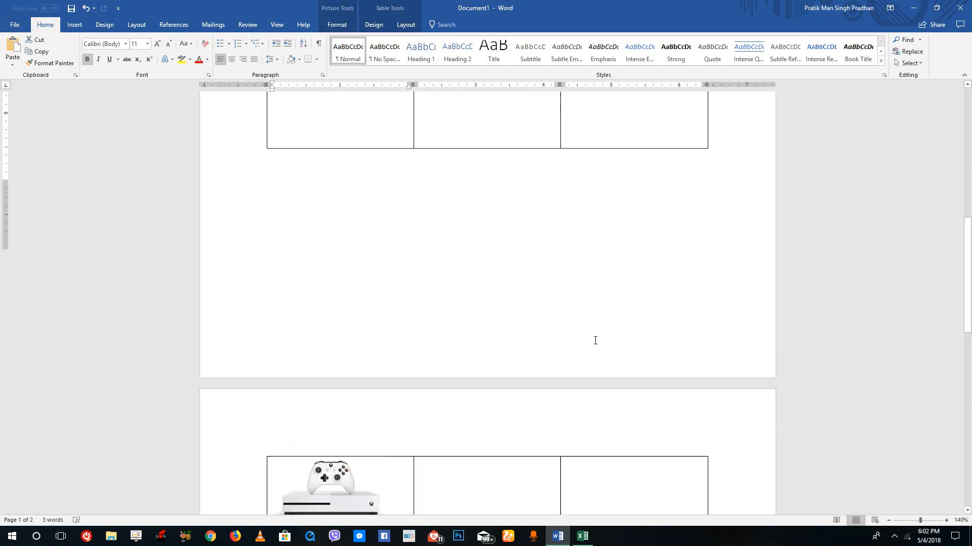
pyautogui.scroll(12, 593, 342)
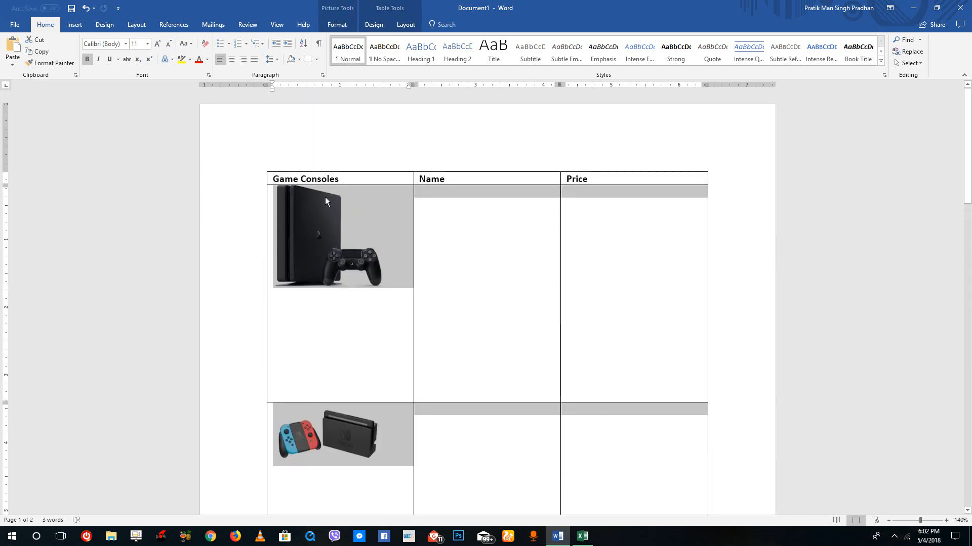
# Set the selected rows' height to 1.2 inches in Table Properties and deselect the table
pyautogui.click(333, 24)
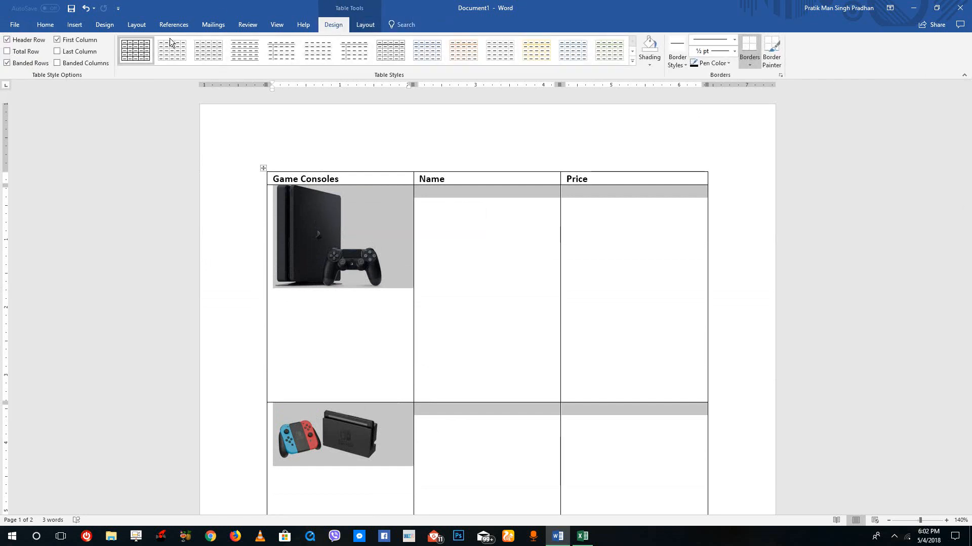
pyautogui.click(362, 24)
pyautogui.click(68, 49)
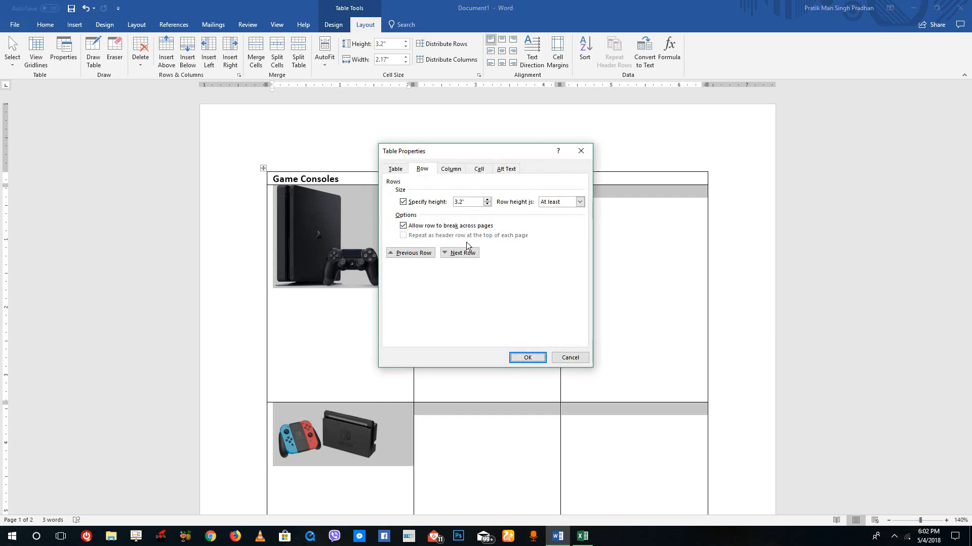
pyautogui.moveTo(479, 205); pyautogui.dragTo(429, 204)
pyautogui.write('1.')
pyautogui.click(527, 357)
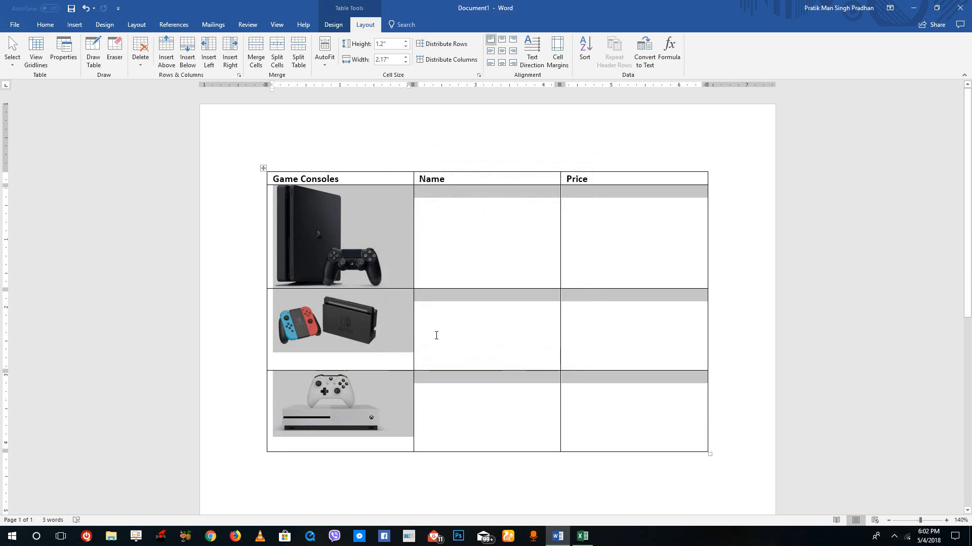
pyautogui.click(487, 327)
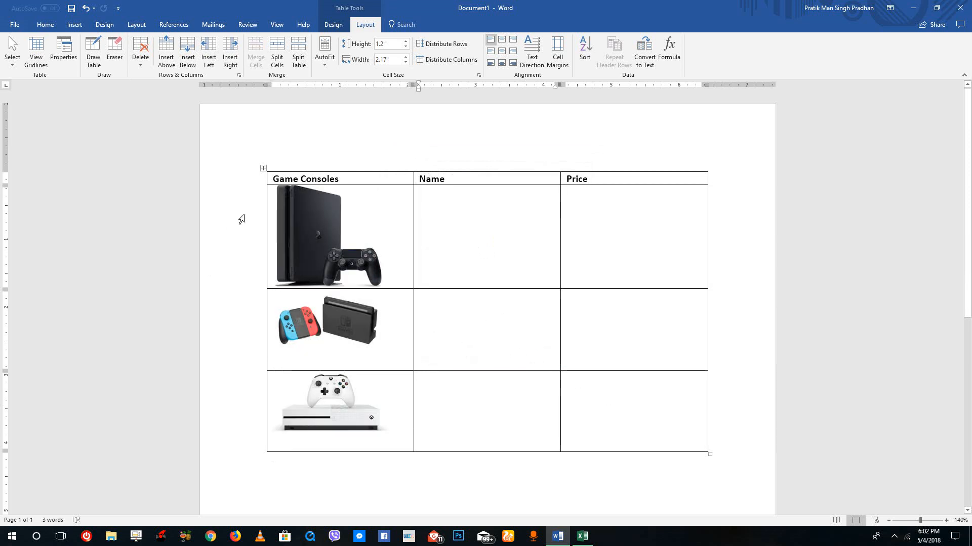
# Shrink the PlayStation picture further by resizing it from its corner
pyautogui.click(335, 235)
pyautogui.moveTo(382, 288); pyautogui.dragTo(338, 260)
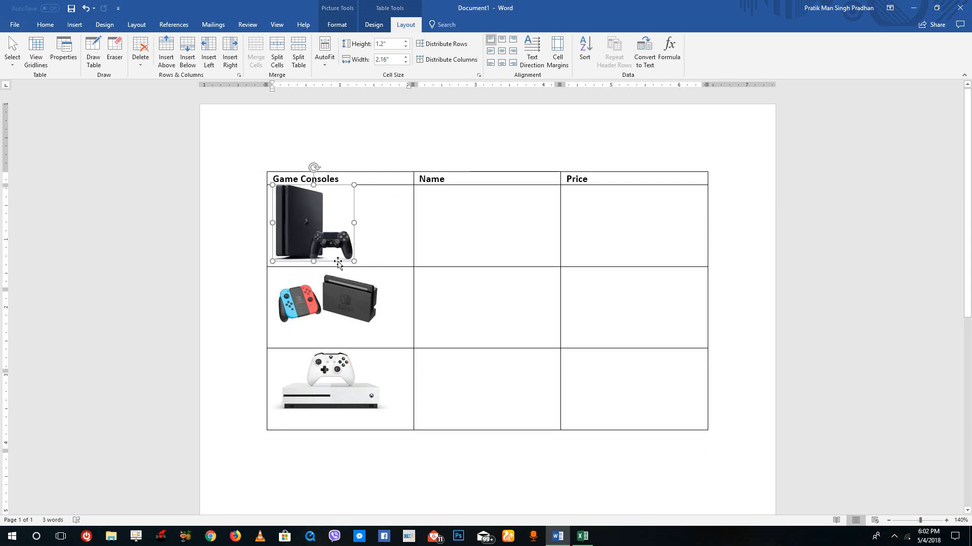
# Select the three picture cells in the Game Consoles column and center the pictures horizontally
pyautogui.click(352, 306)
pyautogui.click(335, 385)
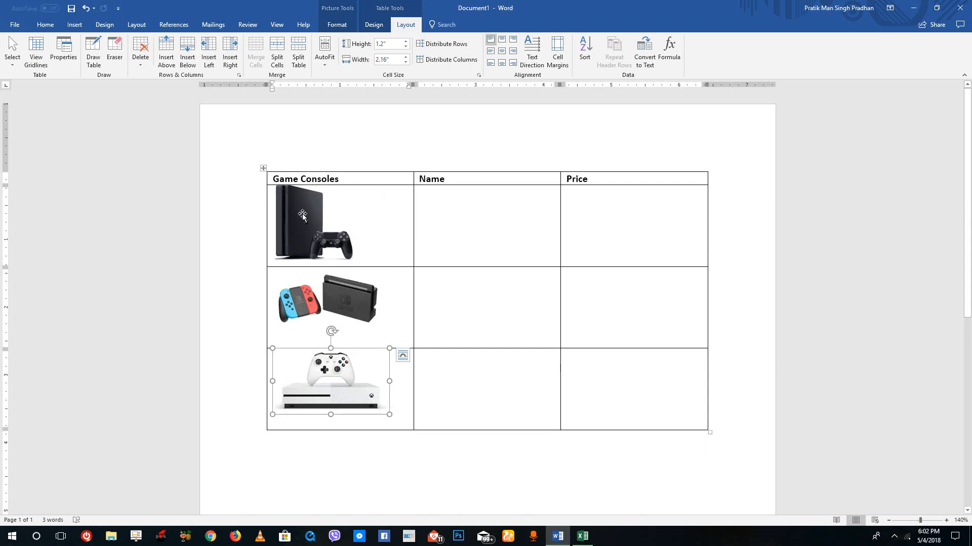
pyautogui.click(334, 296)
pyautogui.moveTo(382, 212); pyautogui.dragTo(390, 397)
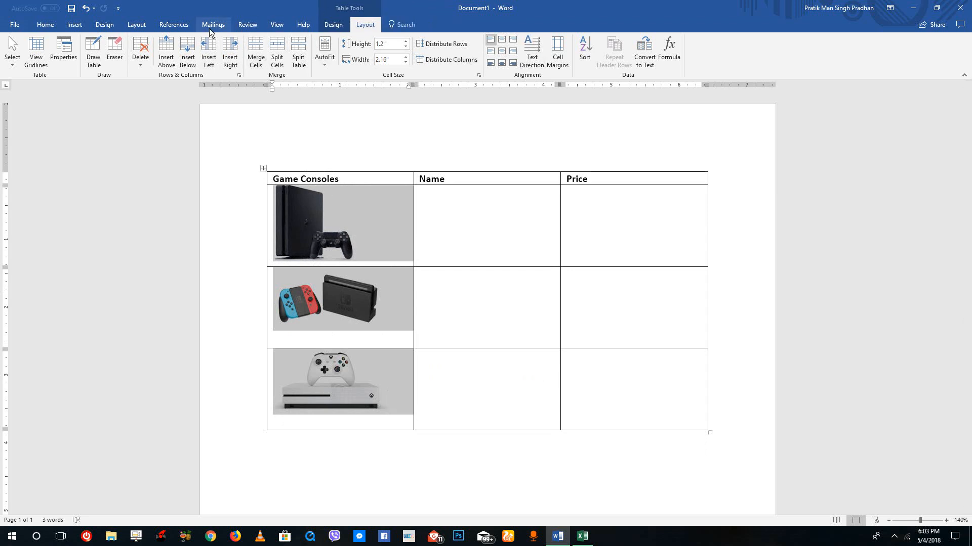
pyautogui.click(52, 26)
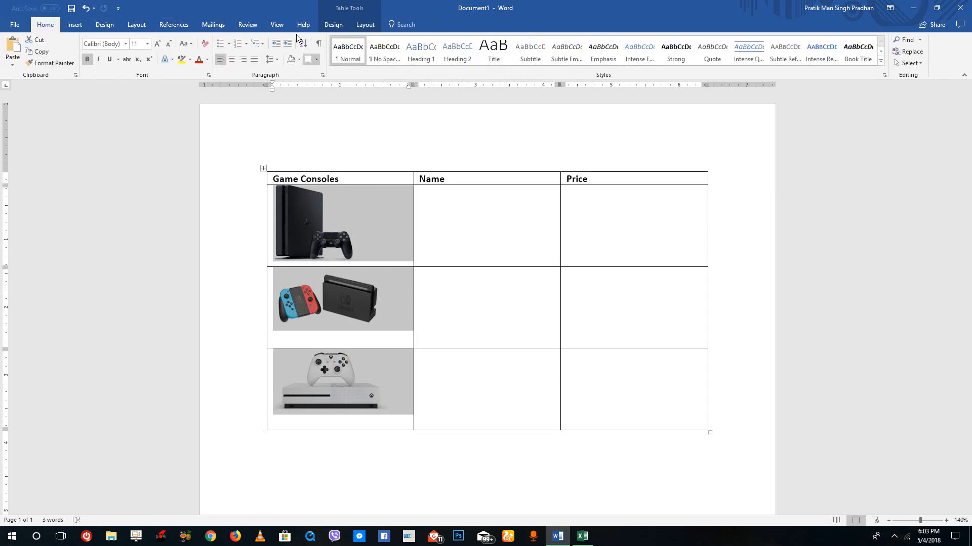
pyautogui.click(233, 59)
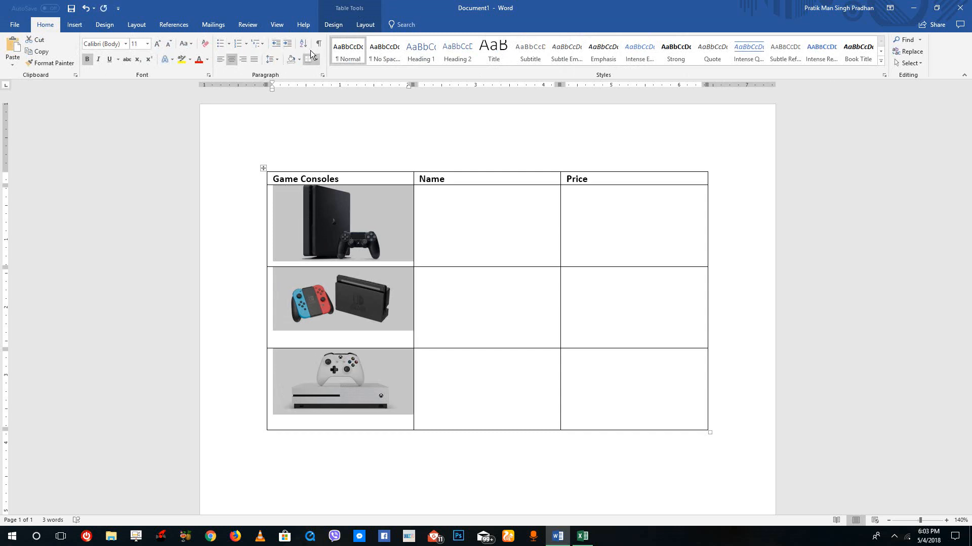
# Center the selected pictures vertically and horizontally within their cells
pyautogui.click(277, 61)
pyautogui.click(277, 61)
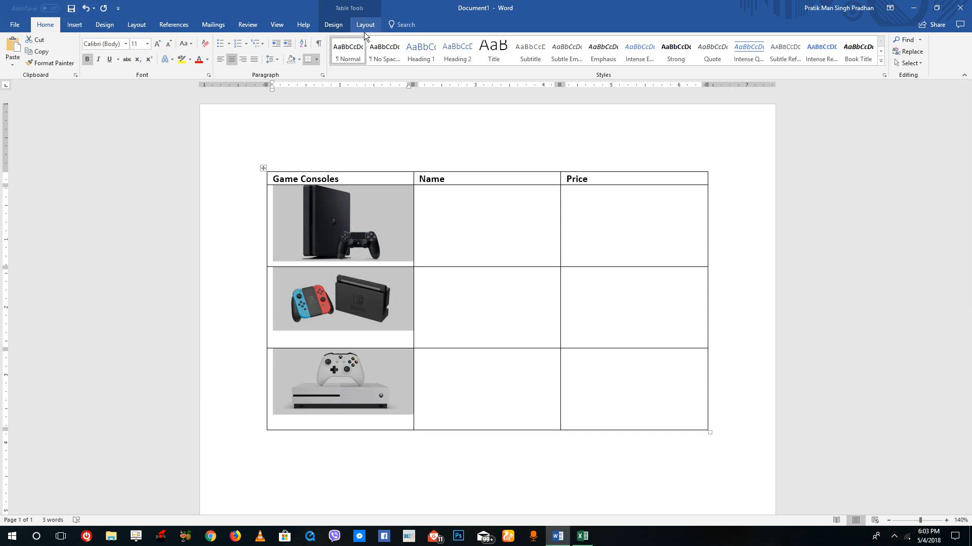
pyautogui.click(334, 25)
pyautogui.click(361, 25)
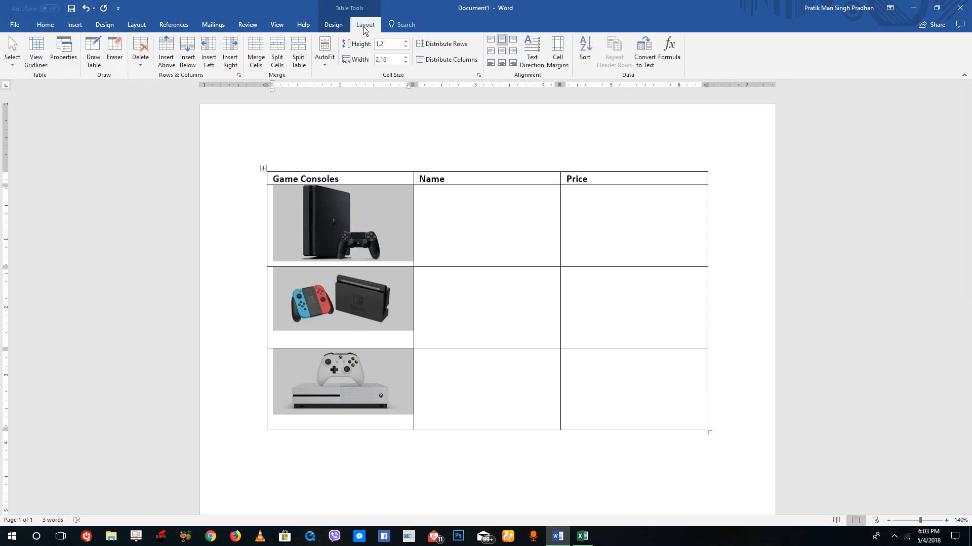
pyautogui.click(503, 50)
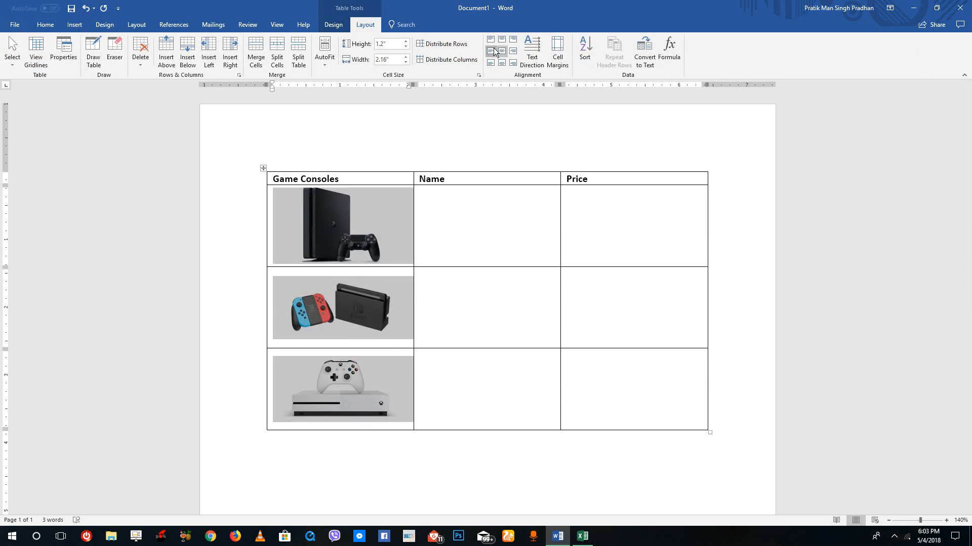
pyautogui.click(491, 51)
pyautogui.click(505, 54)
# Enter PlayStation 4 and Nintento Switch in the first two Name cells
pyautogui.click(481, 245)
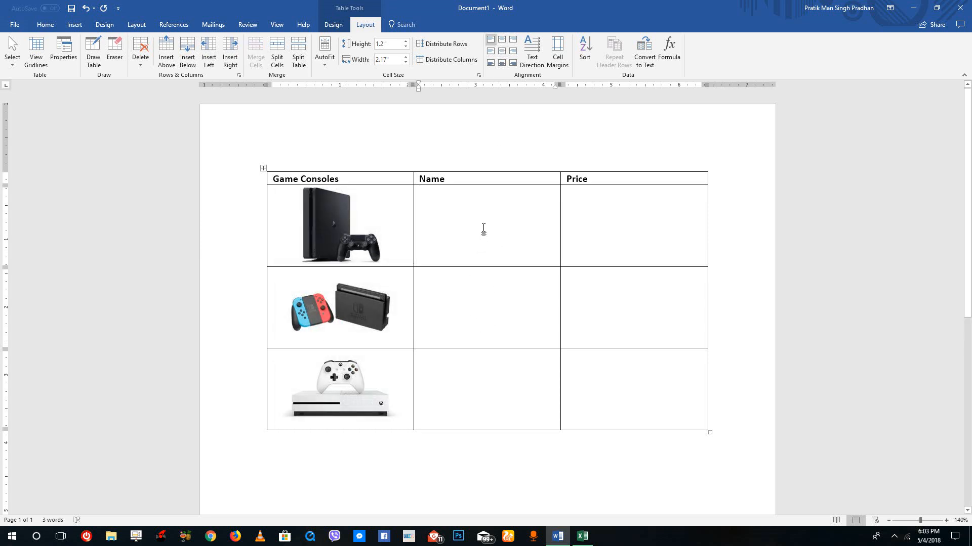
pyautogui.write('PlaySta')
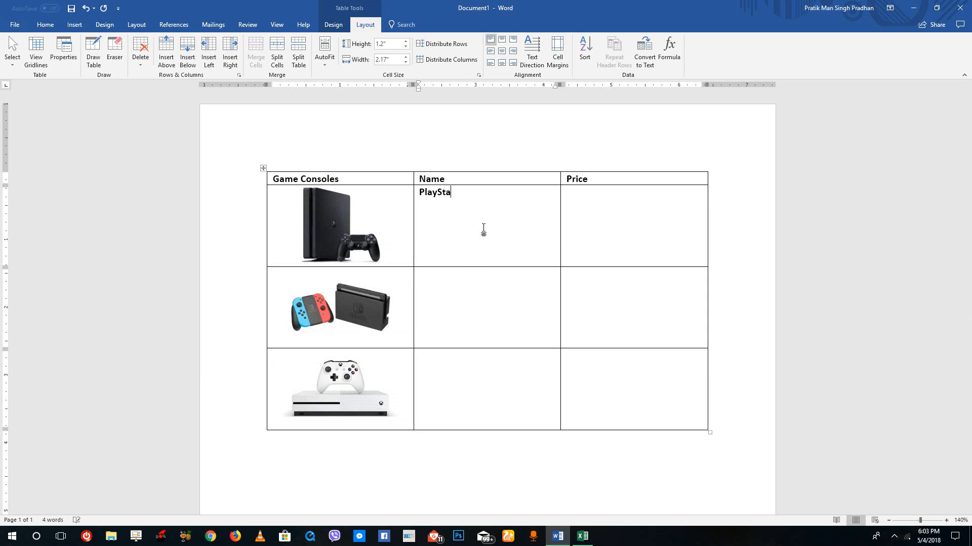
pyautogui.write('tion 4')
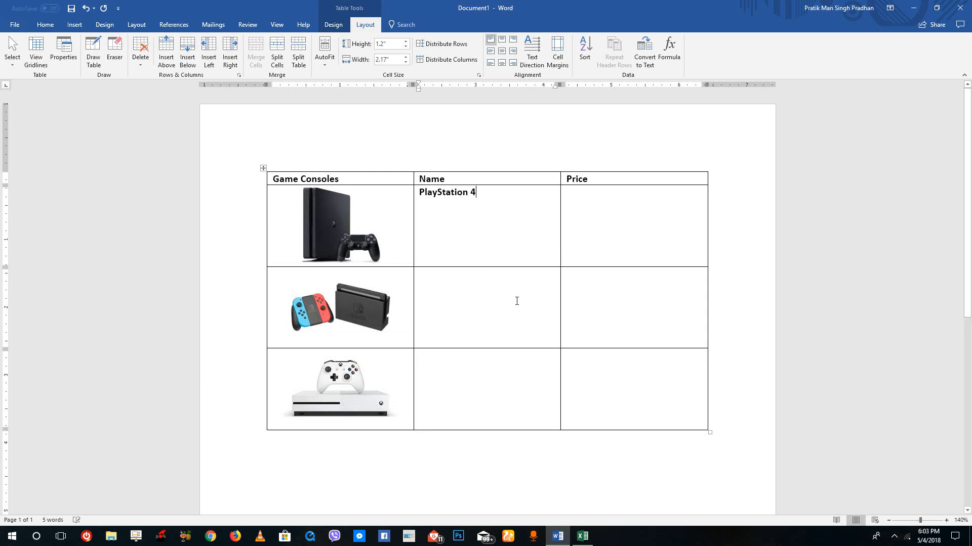
pyautogui.write('Nintento ')
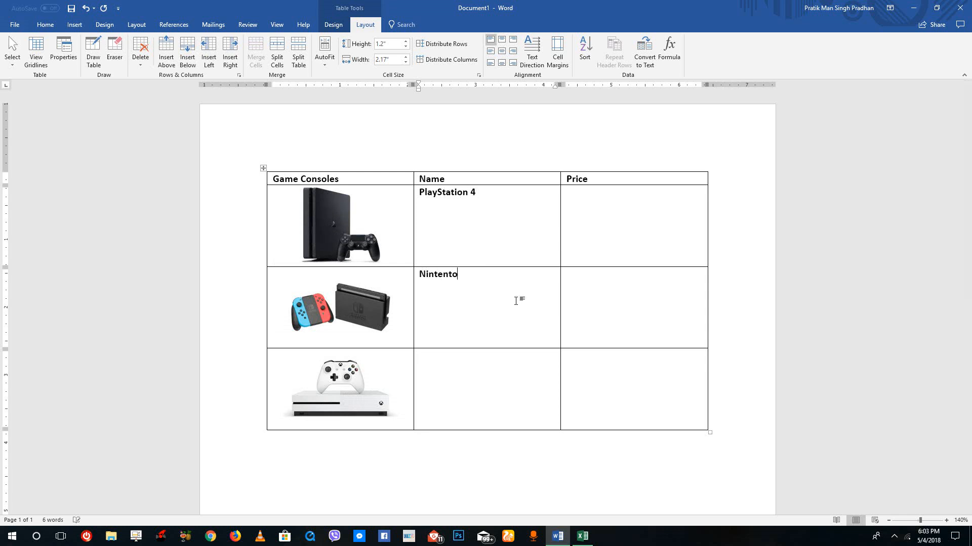
pyautogui.write('Switch')
# Prefix the first name with Sony and correct Nintento to Nintendo using the spelling suggestion
pyautogui.click(421, 193)
pyautogui.write('Sony')
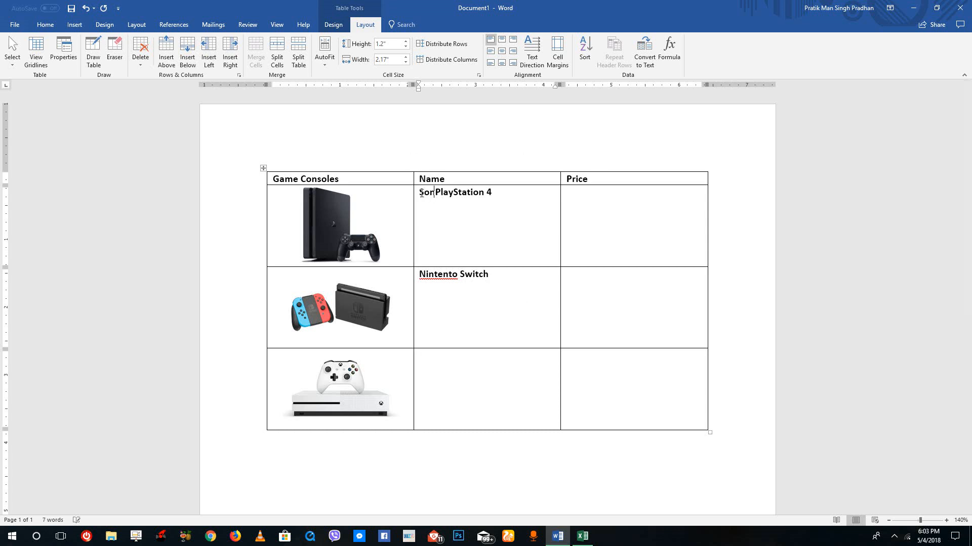
pyautogui.rightClick(449, 274)
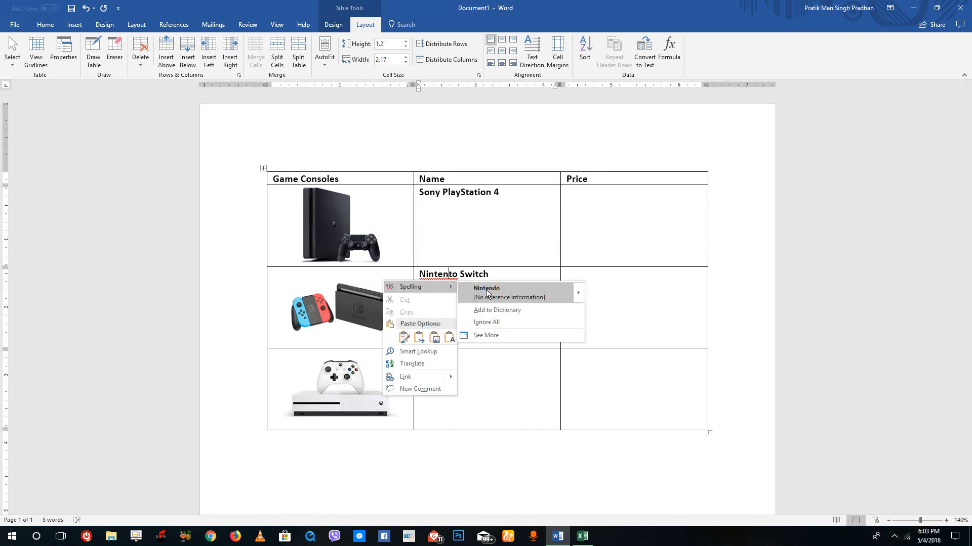
pyautogui.click(506, 285)
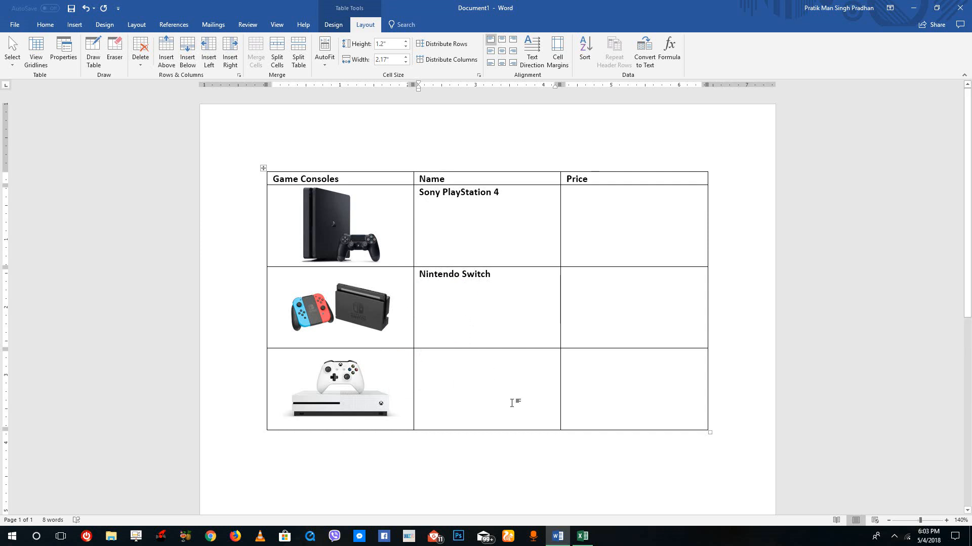
# Enter Microsoft Xbox One in the third Name cell
pyautogui.write('Microsoft')
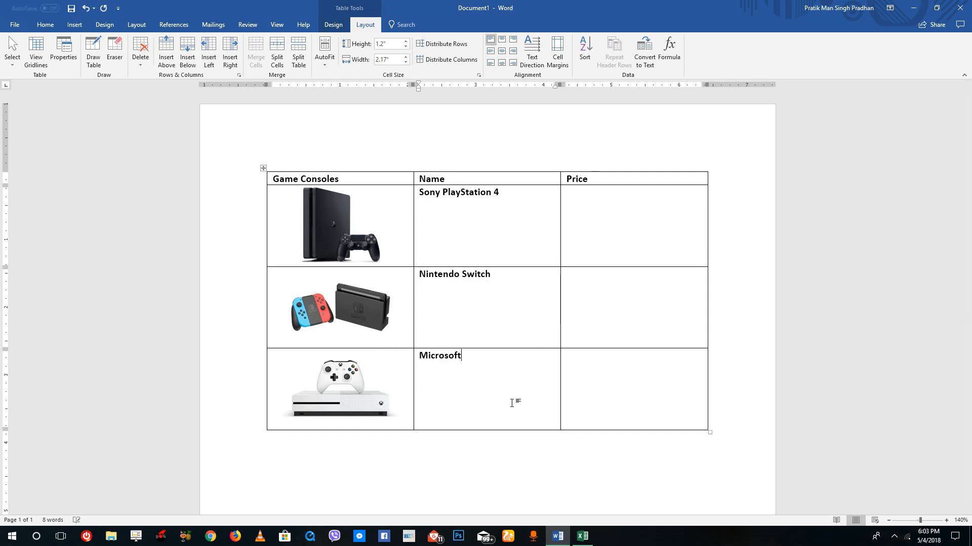
pyautogui.write(' XBoX One')
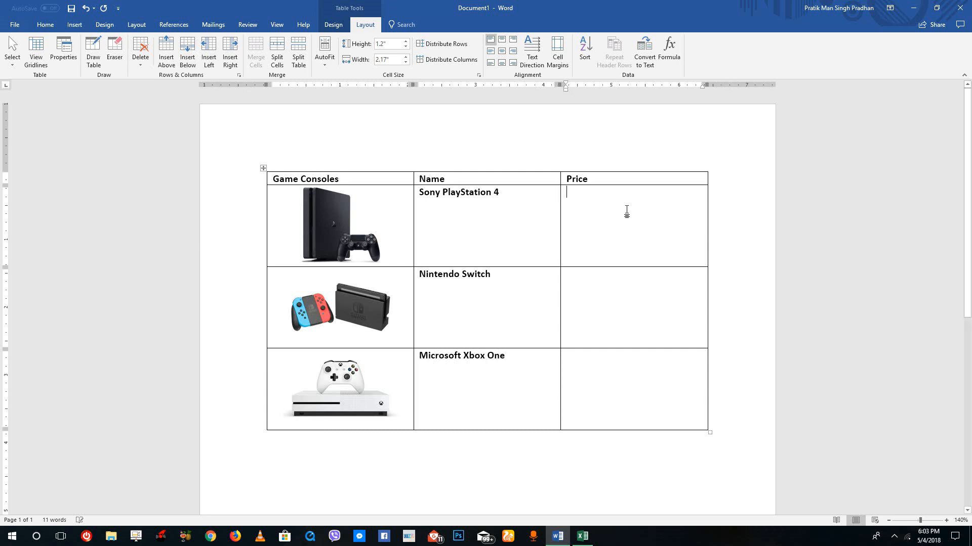
# Enter the prices $499, $299 and $399 in the Price cells of the three console rows
pyautogui.click(626, 212)
pyautogui.write('499')
pyautogui.click(567, 192)
pyautogui.write('$')
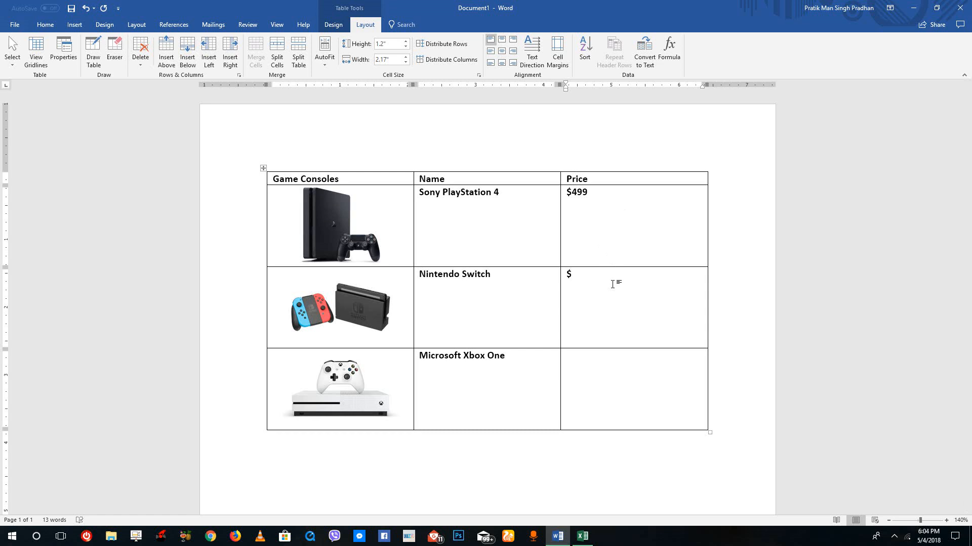
pyautogui.click(612, 284)
pyautogui.write('$299')
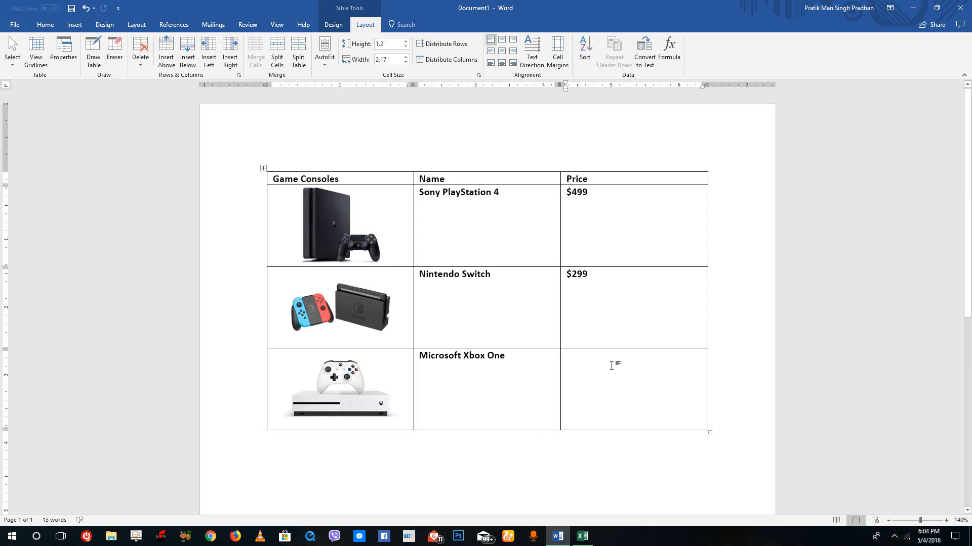
pyautogui.click(611, 365)
pyautogui.write('$399')
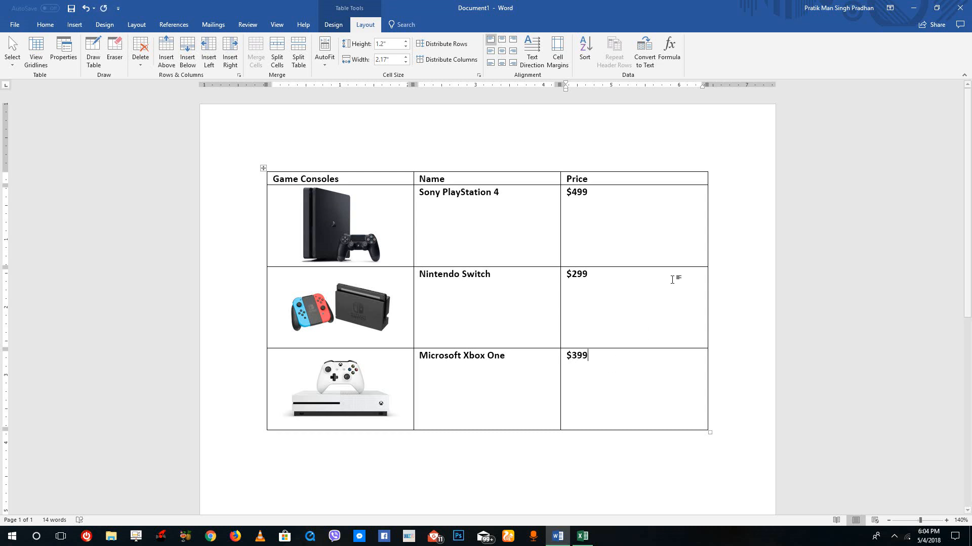
# Remove bold formatting from the console names and prices
pyautogui.keyDown('shift'); pyautogui.click(497, 215); pyautogui.keyUp('shift')
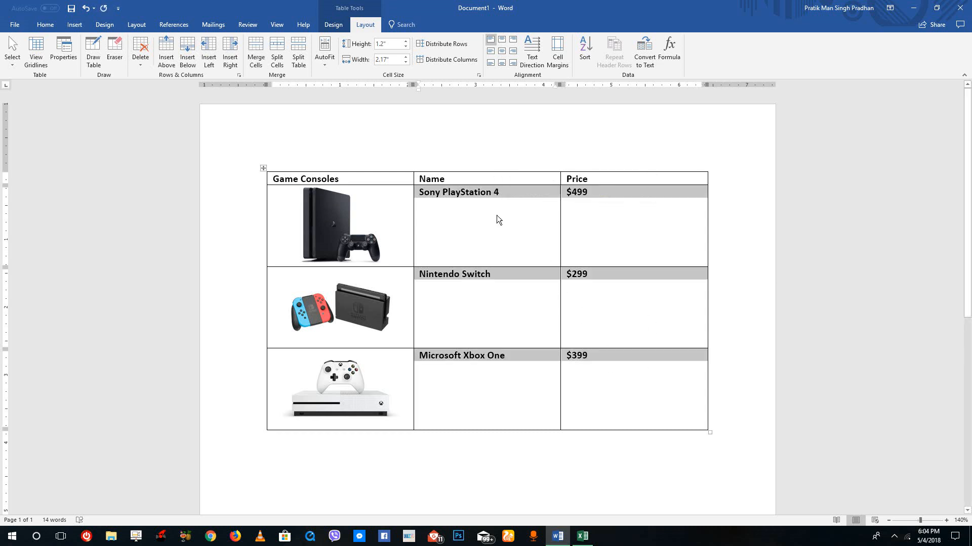
pyautogui.hotkey('ctrl', 'b')
pyautogui.click(633, 377)
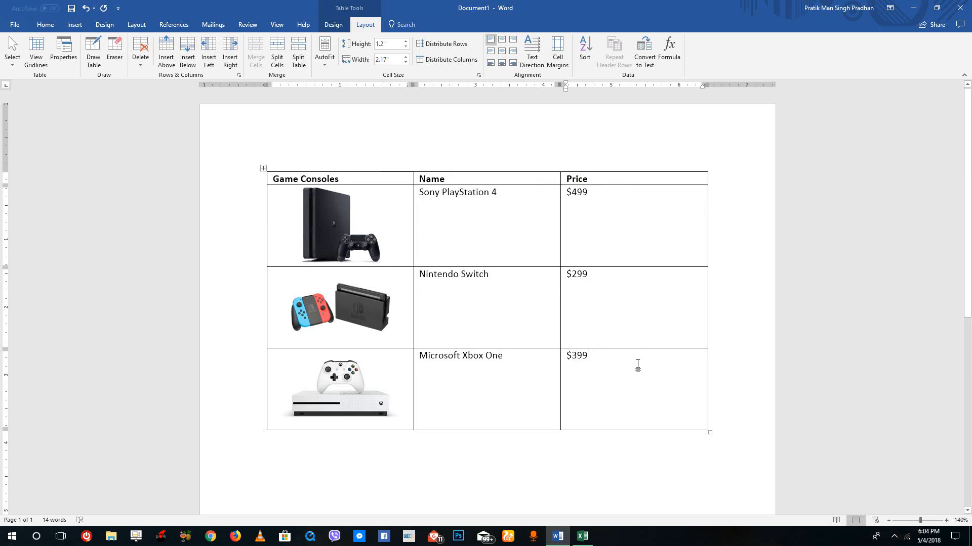
# Center the names and prices both vertically and horizontally in their cells
pyautogui.moveTo(636, 368); pyautogui.dragTo(493, 217)
pyautogui.click(490, 51)
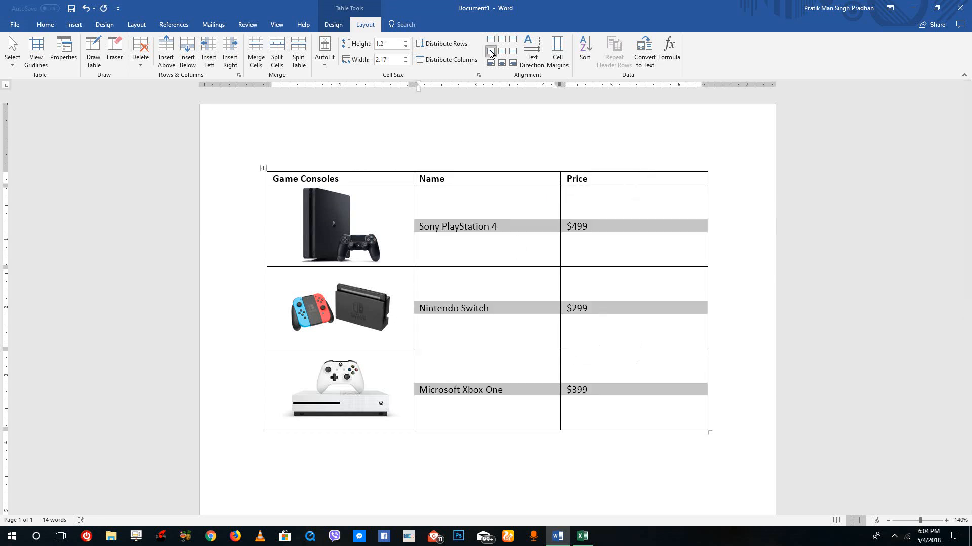
pyautogui.click(503, 51)
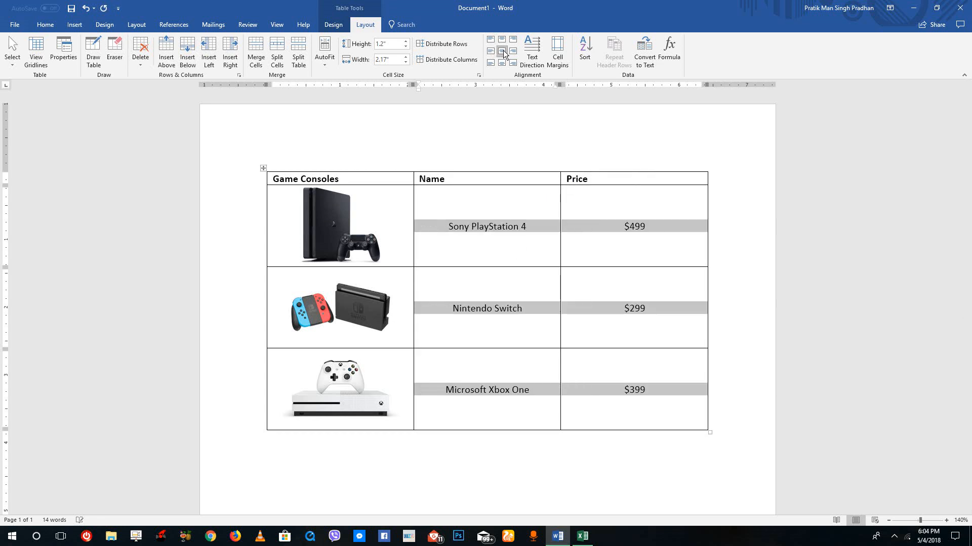
pyautogui.click(655, 341)
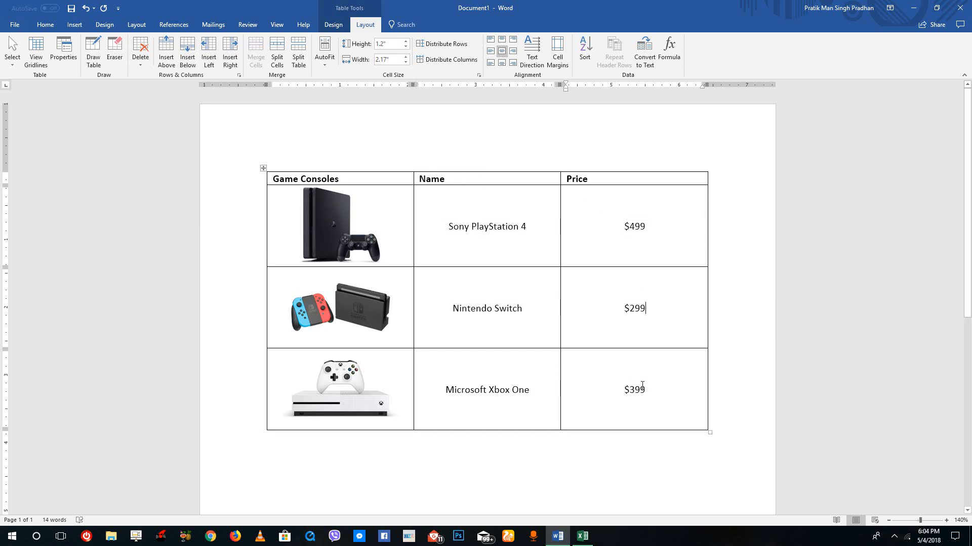
# Select the header row and shade it dark blue
pyautogui.moveTo(642, 386); pyautogui.dragTo(323, 197)
pyautogui.click(668, 181)
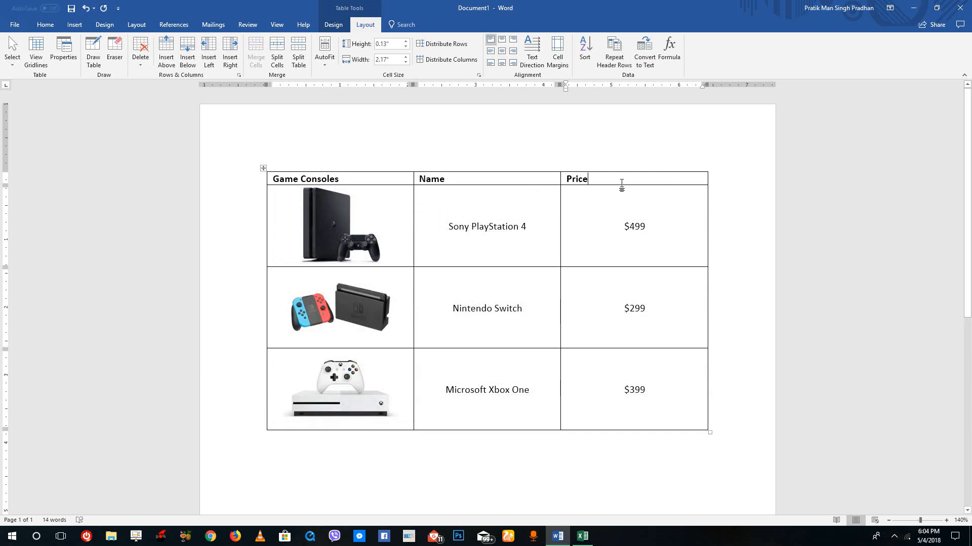
pyautogui.moveTo(622, 183); pyautogui.dragTo(355, 180)
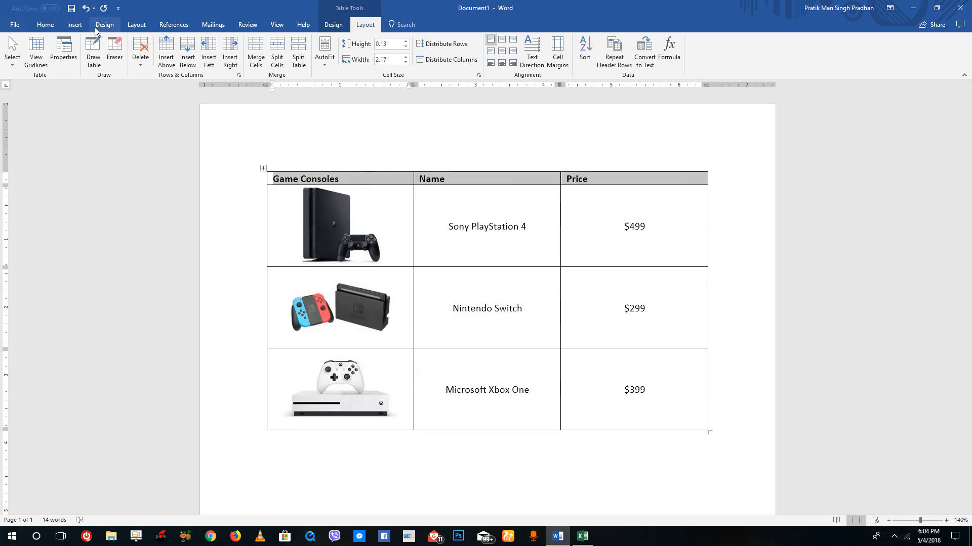
pyautogui.rightClick(484, 180)
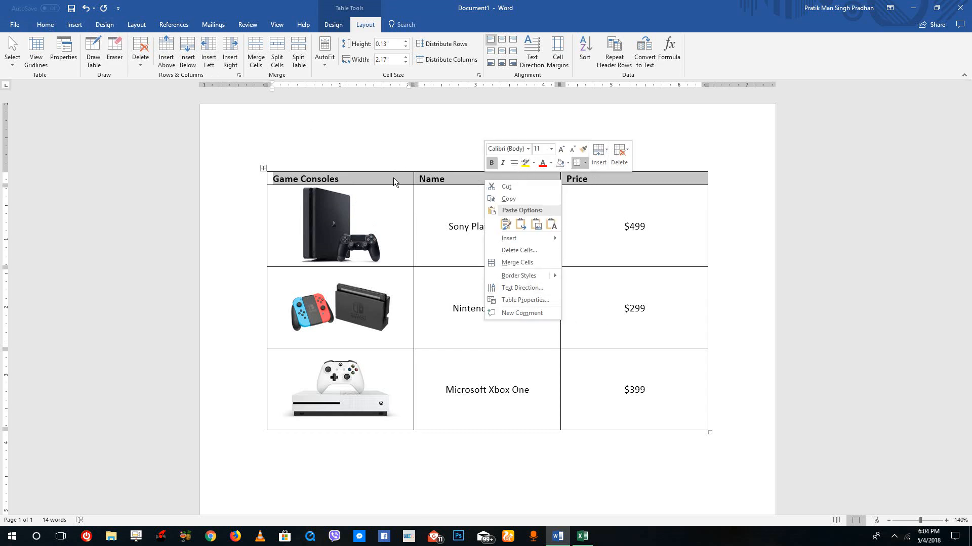
pyautogui.click(424, 181)
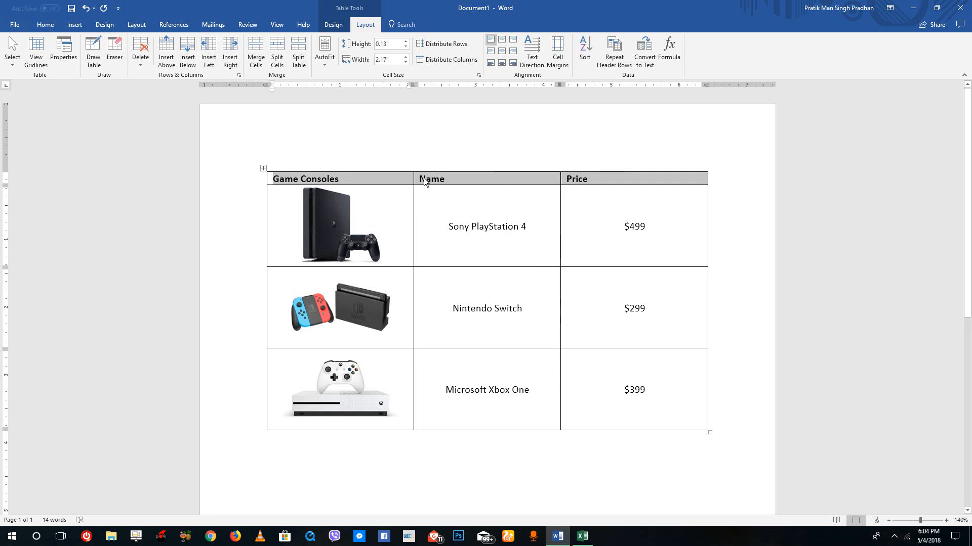
pyautogui.click(337, 25)
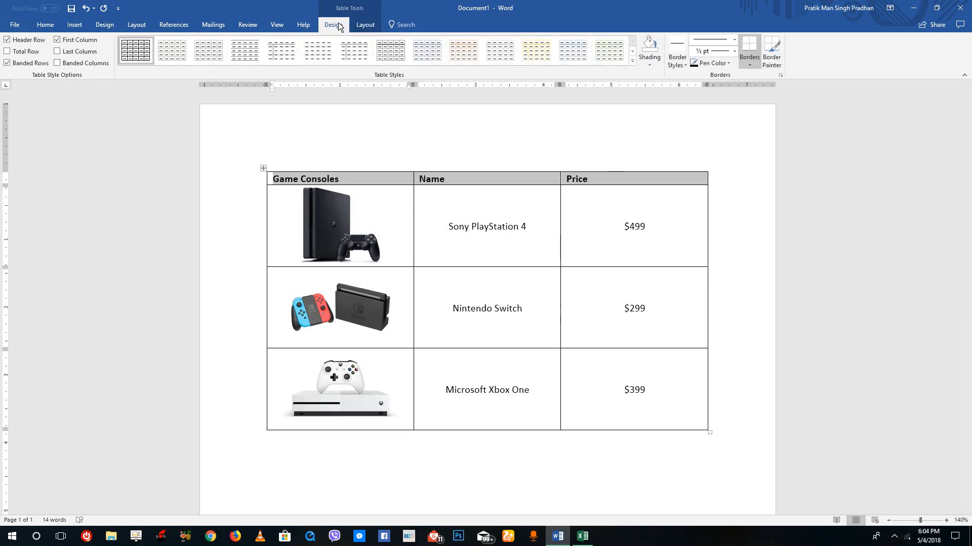
pyautogui.click(652, 59)
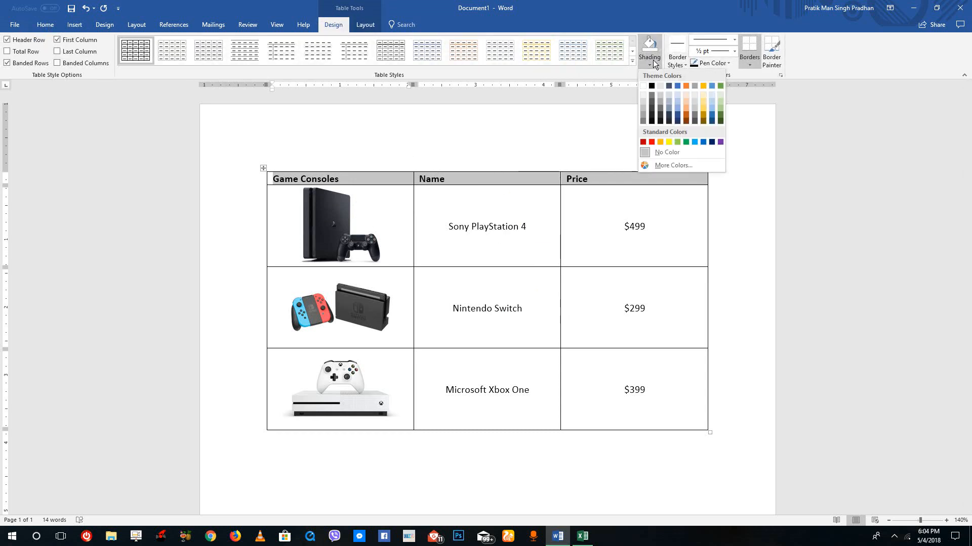
pyautogui.click(677, 120)
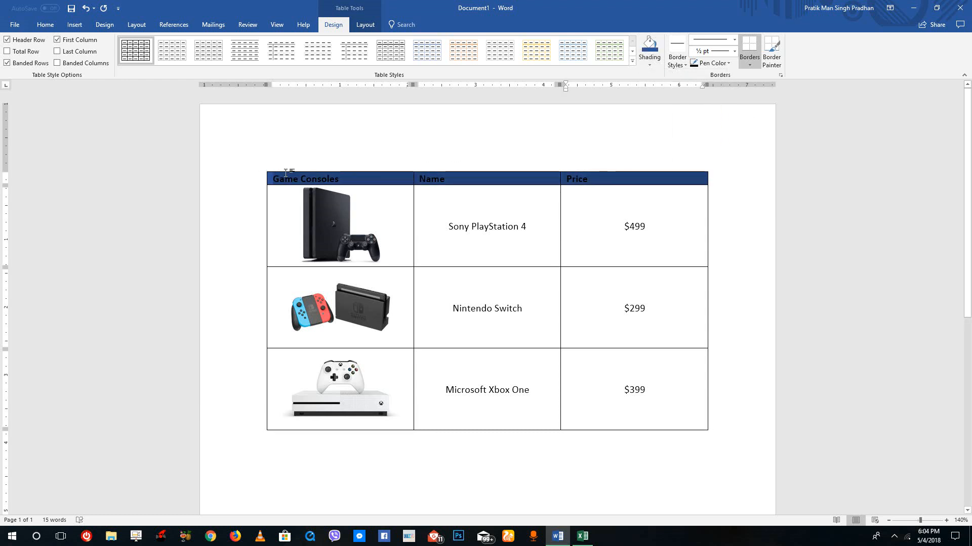
# Set the header row's font color to white
pyautogui.click(15, 24)
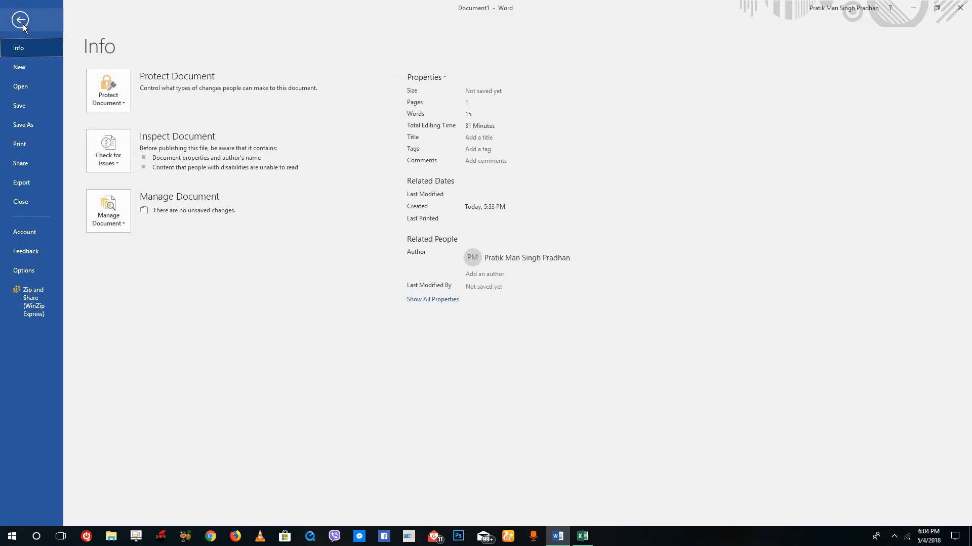
pyautogui.click(23, 22)
pyautogui.click(45, 25)
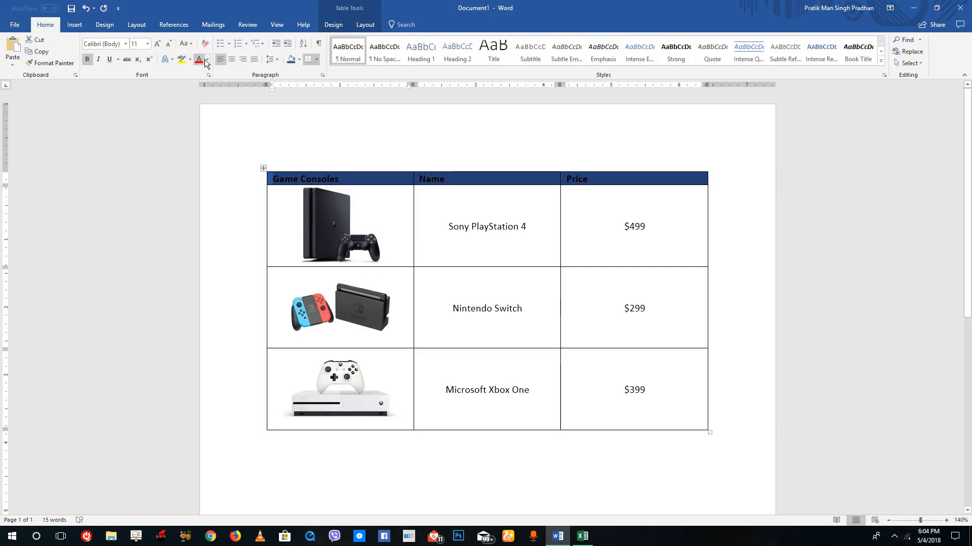
pyautogui.click(206, 60)
pyautogui.click(201, 94)
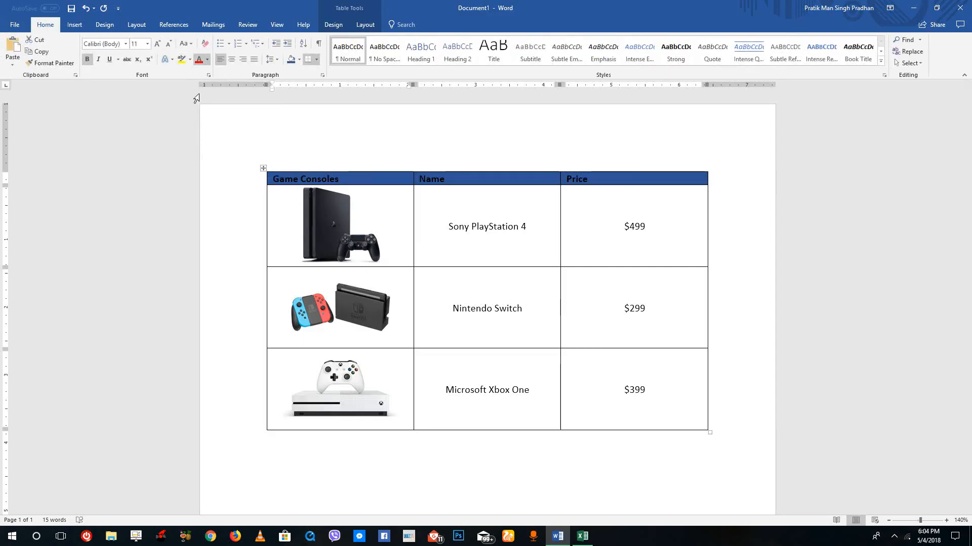
# Set the header row's height to 0.5 inch
pyautogui.click(658, 255)
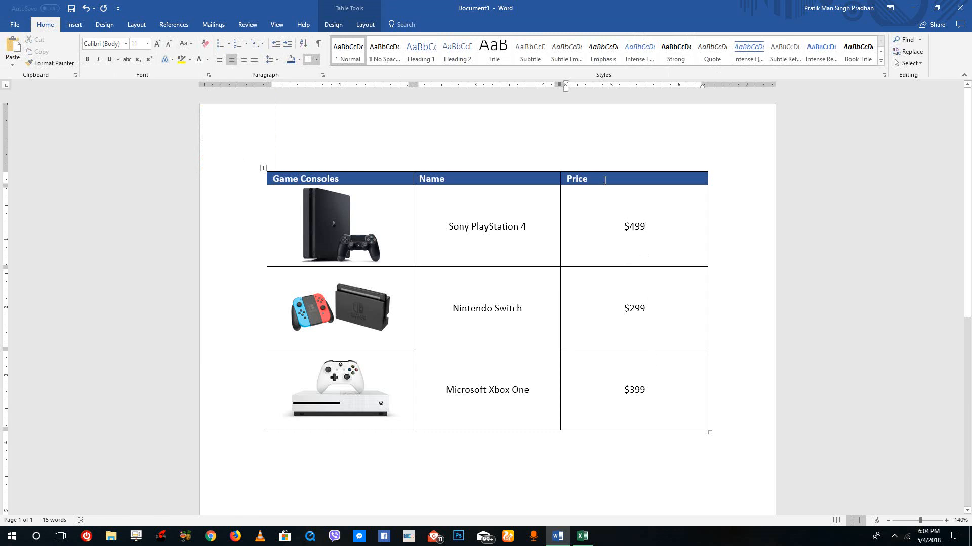
pyautogui.moveTo(605, 180); pyautogui.dragTo(329, 179)
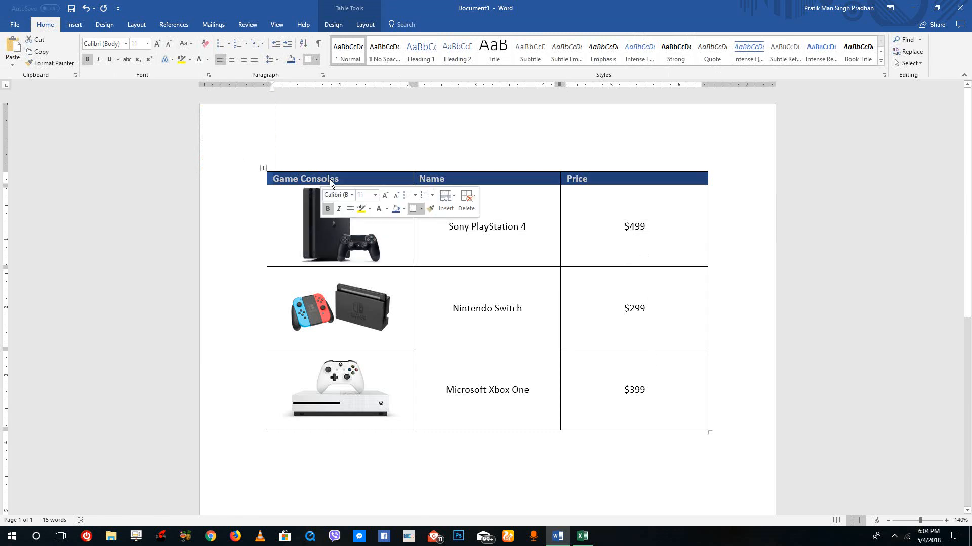
pyautogui.rightClick(339, 176)
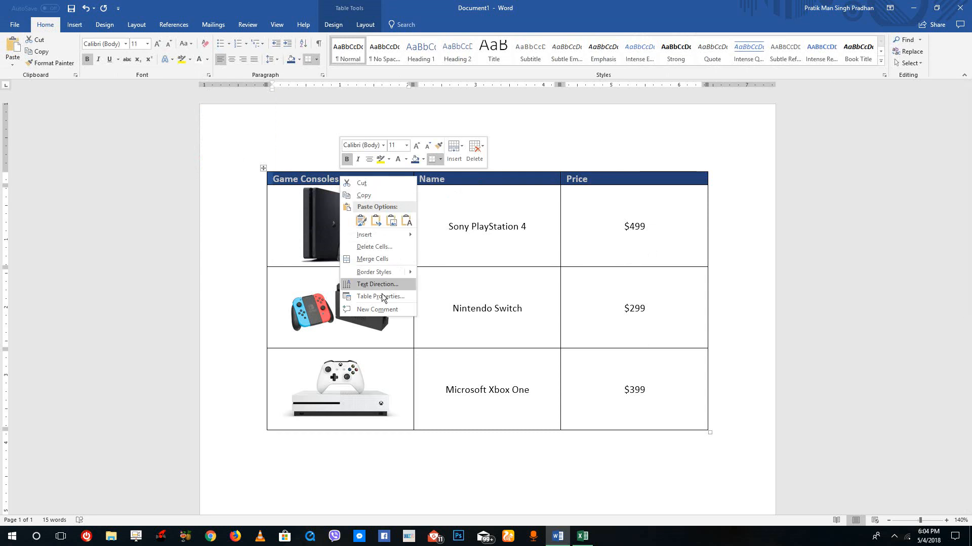
pyautogui.click(380, 297)
pyautogui.click(444, 202)
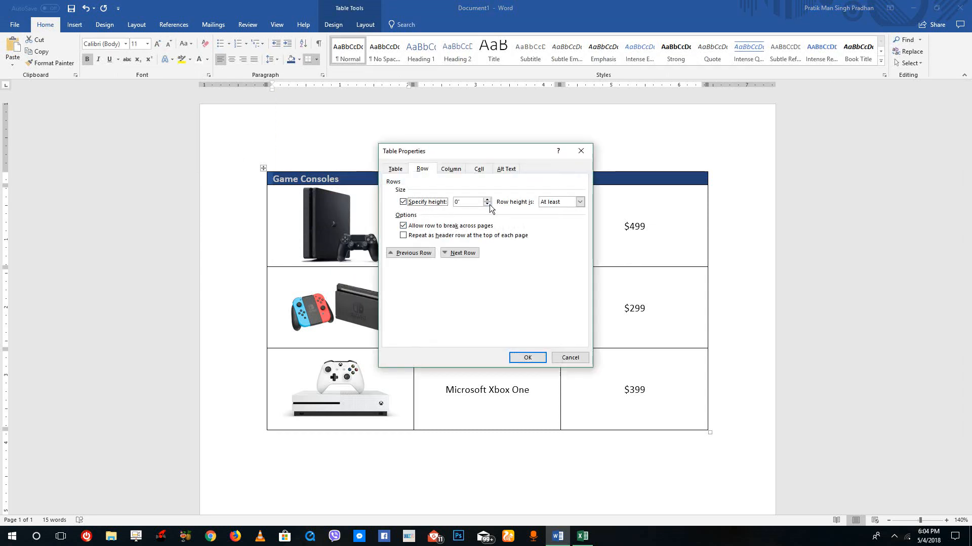
pyautogui.click(489, 204)
pyautogui.write('0.5')
pyautogui.click(526, 357)
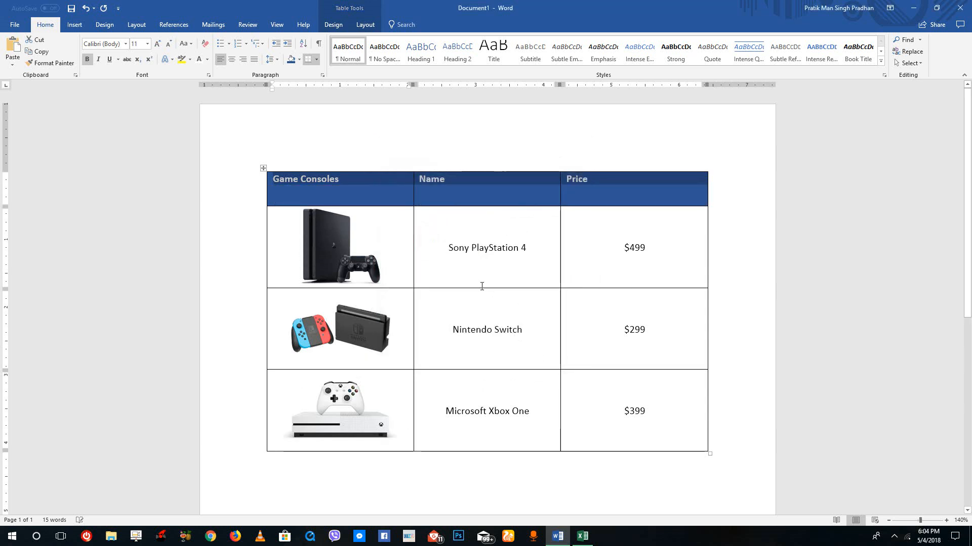
# Center the header text both vertically and horizontally in its cells
pyautogui.click(365, 24)
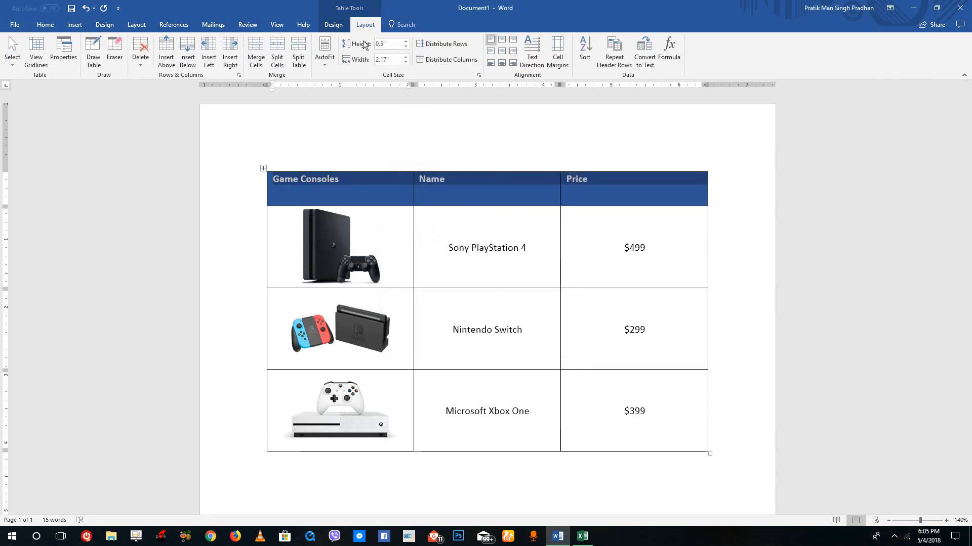
pyautogui.click(502, 52)
pyautogui.click(564, 277)
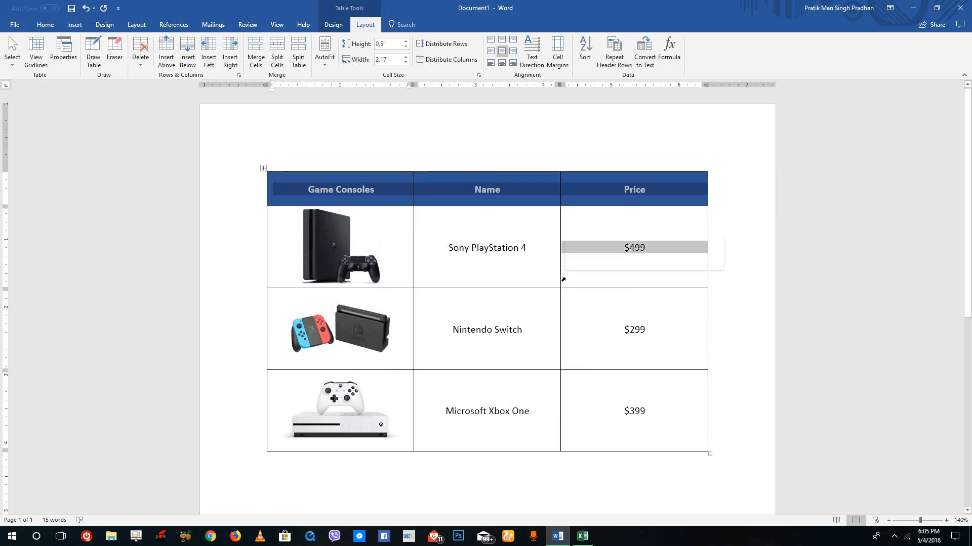
# Remove all borders from the table
pyautogui.click(506, 266)
pyautogui.moveTo(671, 192); pyautogui.dragTo(440, 191)
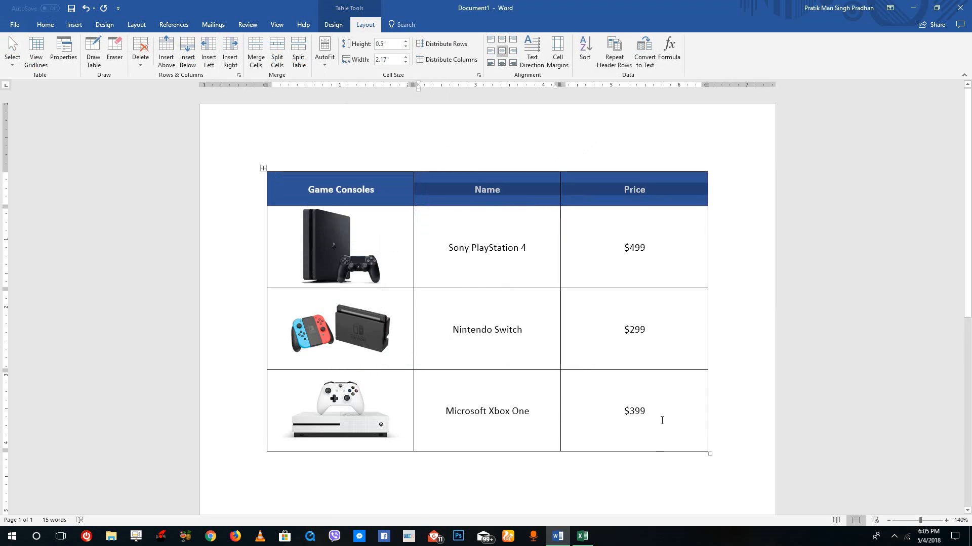
pyautogui.moveTo(662, 420); pyautogui.dragTo(327, 175)
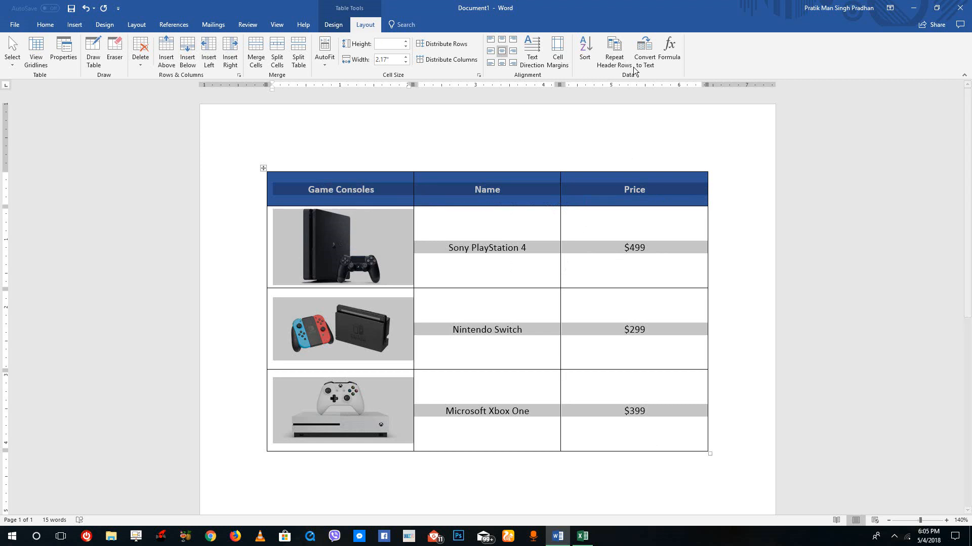
pyautogui.click(331, 24)
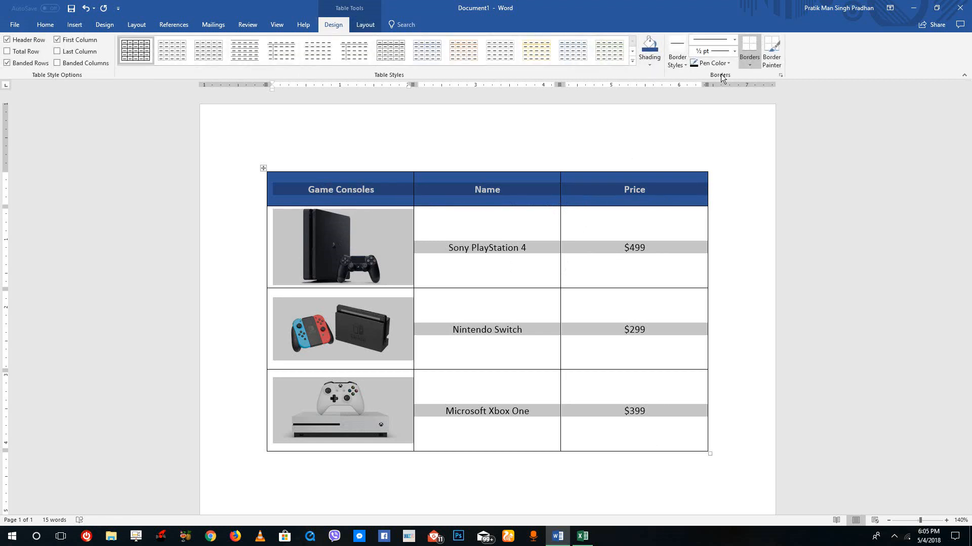
pyautogui.click(750, 64)
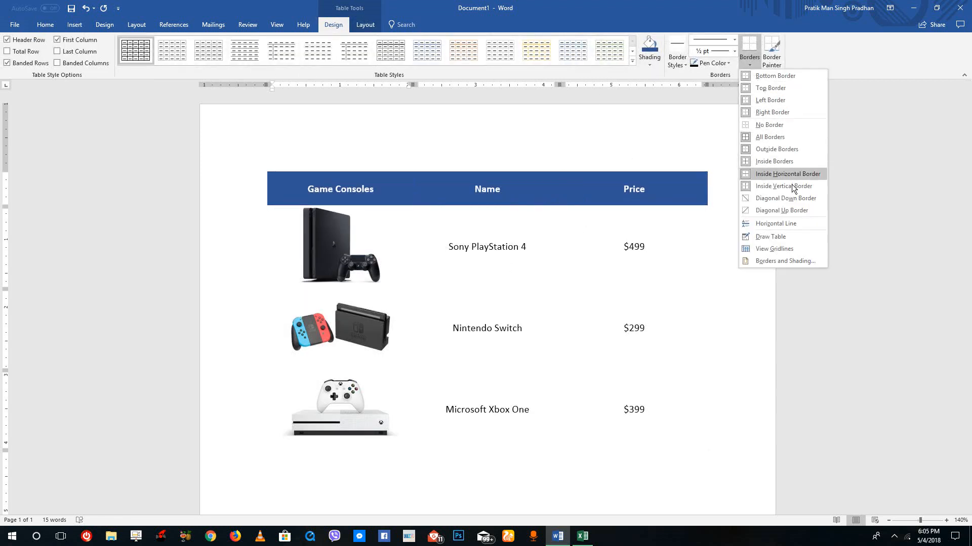
pyautogui.click(769, 124)
pyautogui.click(610, 334)
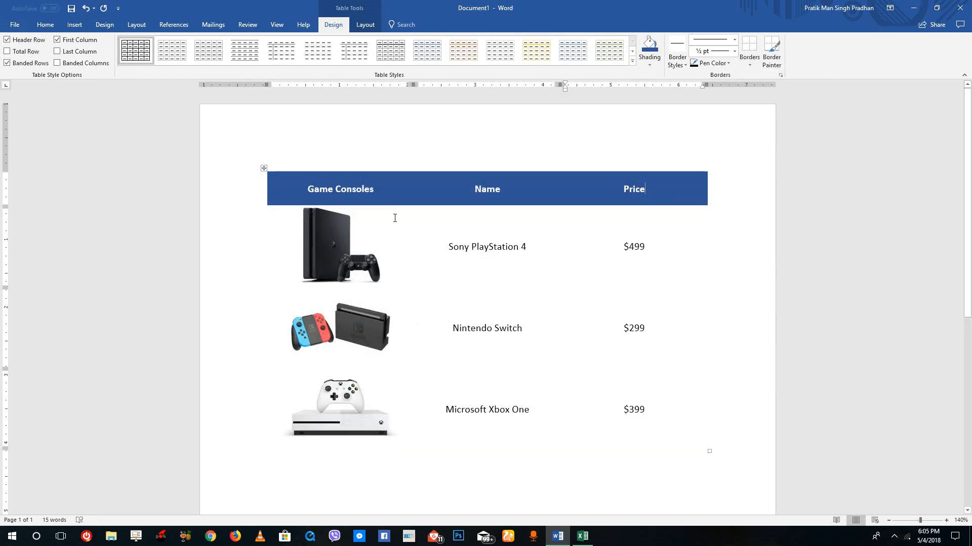
pyautogui.click(333, 228)
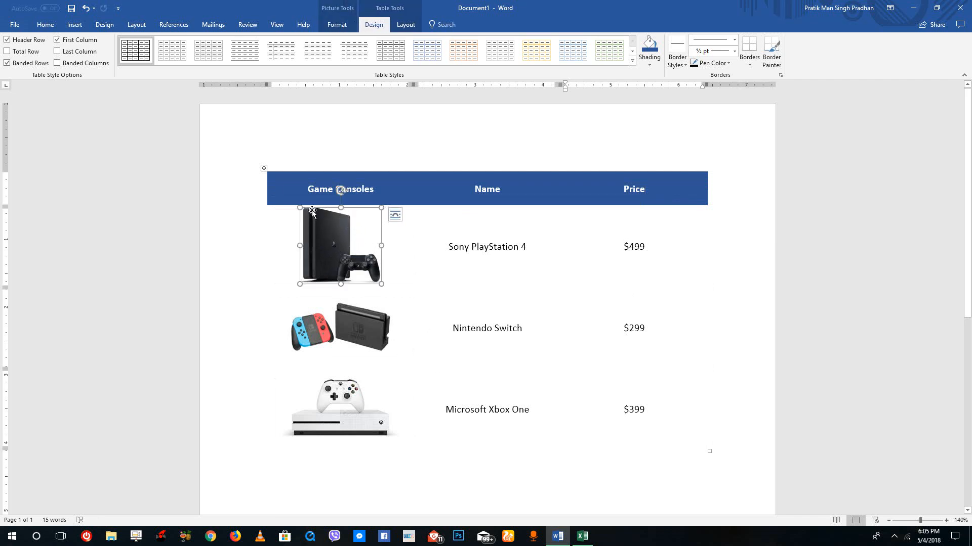
pyautogui.click(407, 211)
pyautogui.click(360, 212)
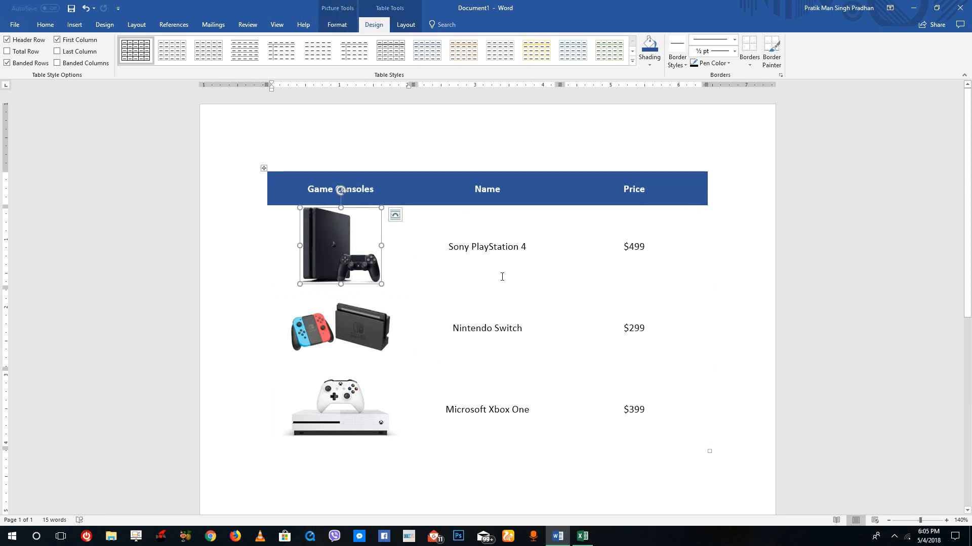
# Set the height of the three console rows to 1.5 inches
pyautogui.moveTo(652, 399); pyautogui.dragTo(429, 257)
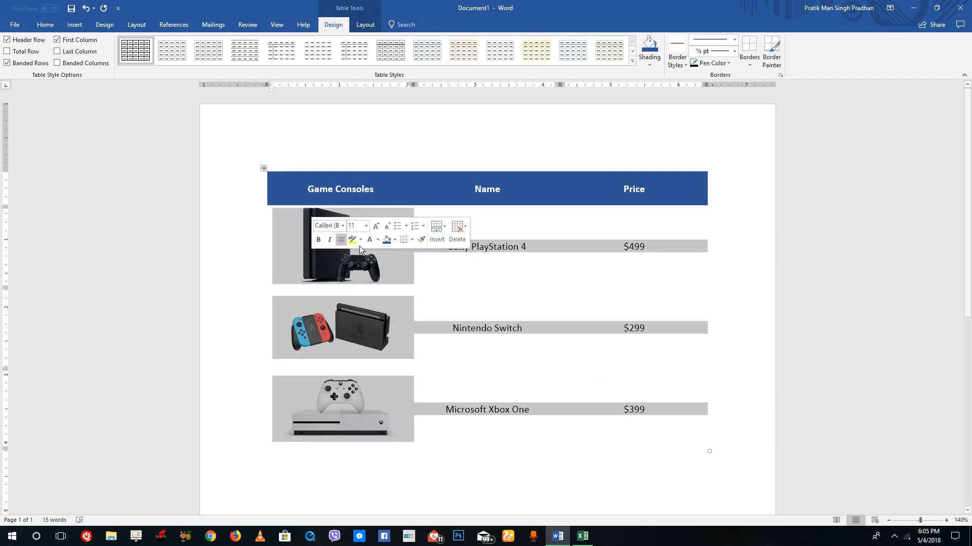
pyautogui.rightClick(386, 270)
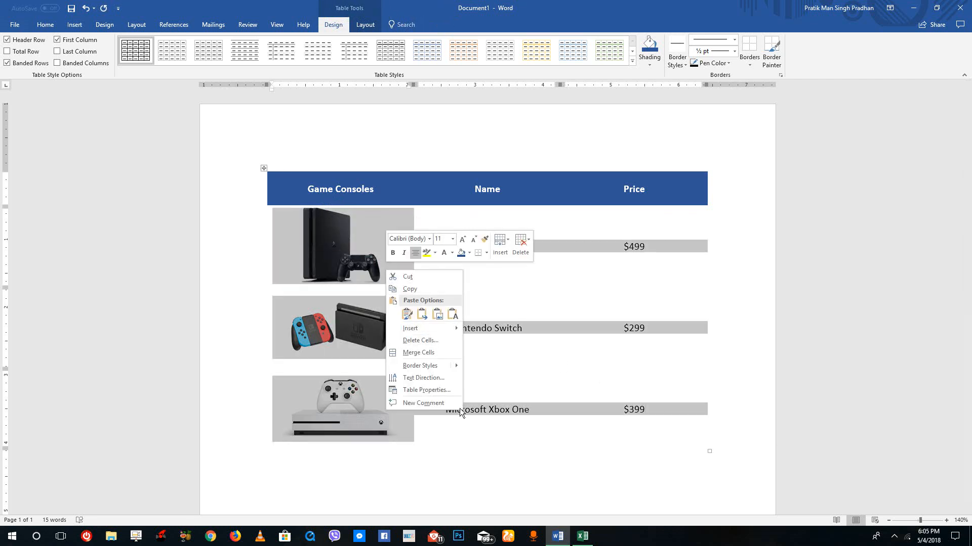
pyautogui.click(453, 391)
pyautogui.click(439, 203)
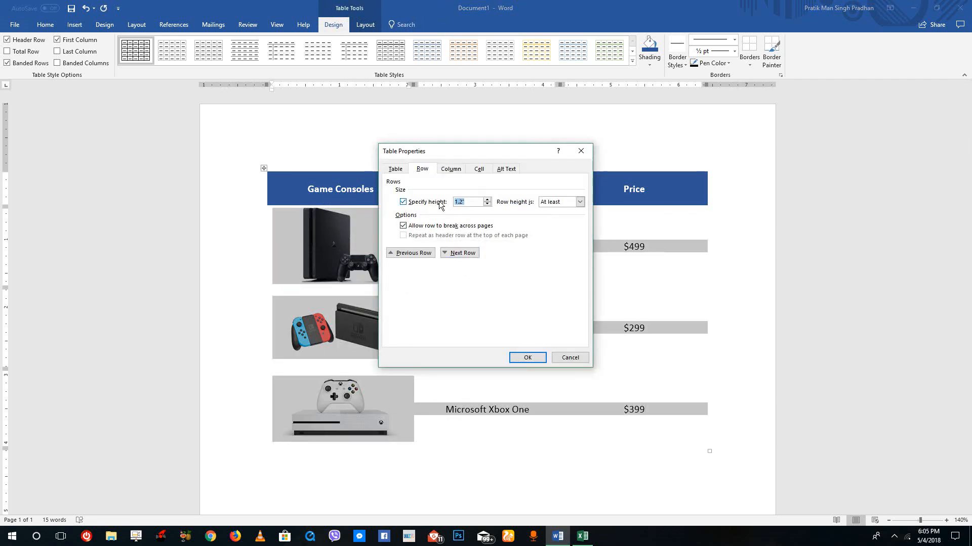
pyautogui.write('1.')
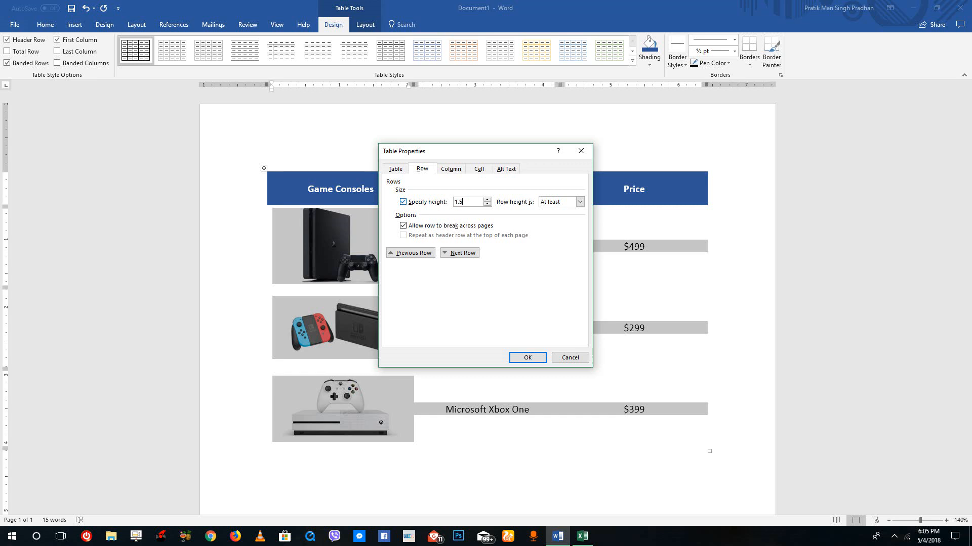
pyautogui.click(526, 358)
# Italicize the prices in the Price column
pyautogui.scroll(-4, 568, 336)
pyautogui.scroll(4, 569, 338)
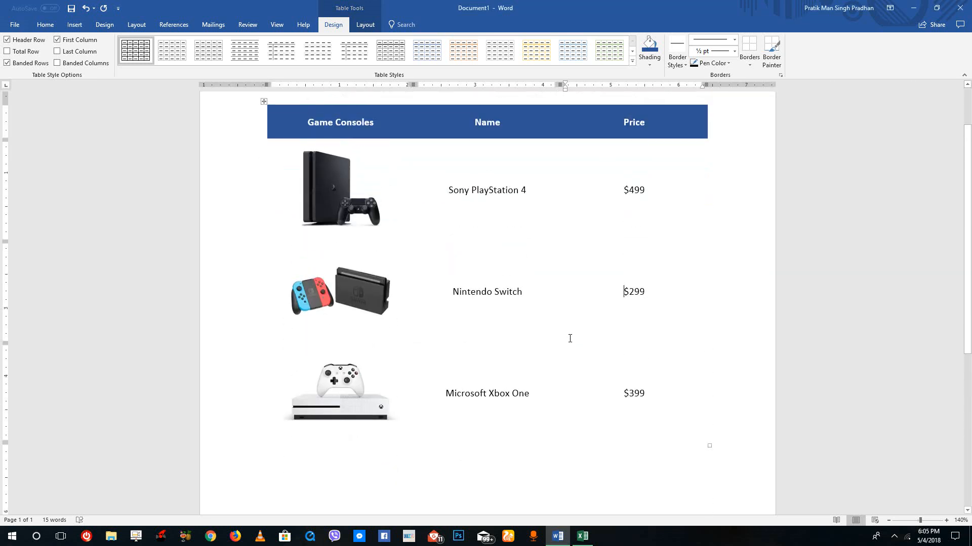
pyautogui.moveTo(662, 401)
pyautogui.mouseDown()
pyautogui.moveTo(624, 253)
pyautogui.moveTo(627, 173)
pyautogui.mouseUp()
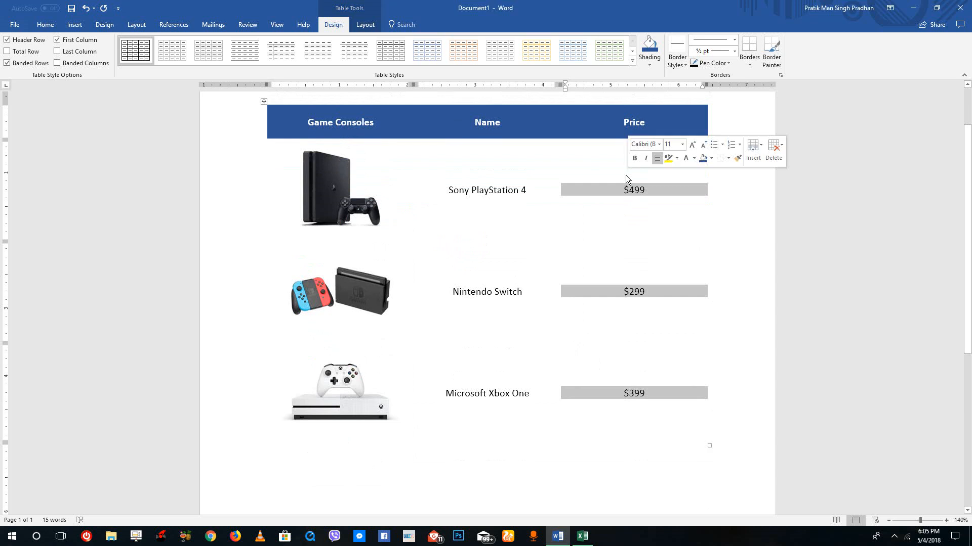
pyautogui.hotkey('ctrl', 'i')
pyautogui.click(622, 269)
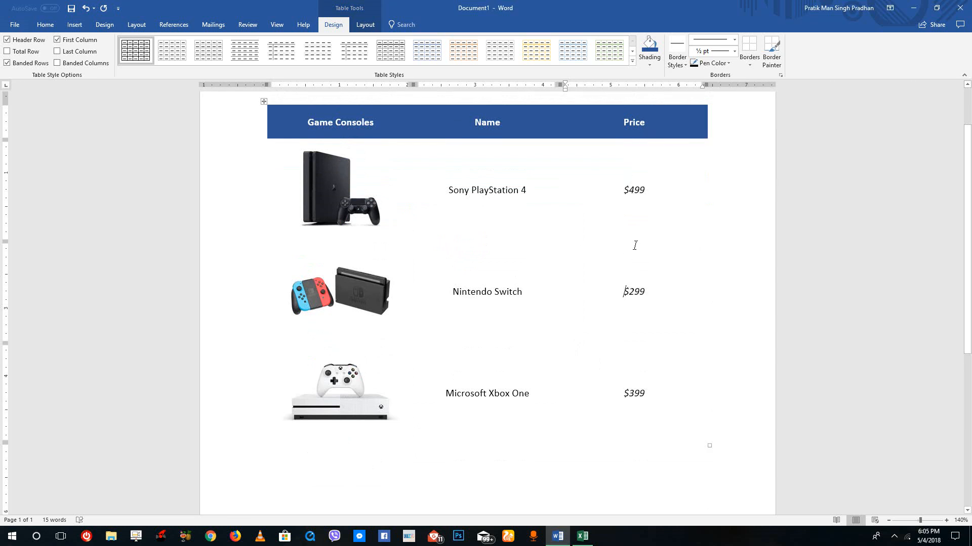
pyautogui.scroll(-2, 635, 246)
pyautogui.scroll(4, 635, 246)
pyautogui.scroll(-3, 633, 248)
pyautogui.scroll(2, 633, 249)
pyautogui.scroll(2, 633, 249)
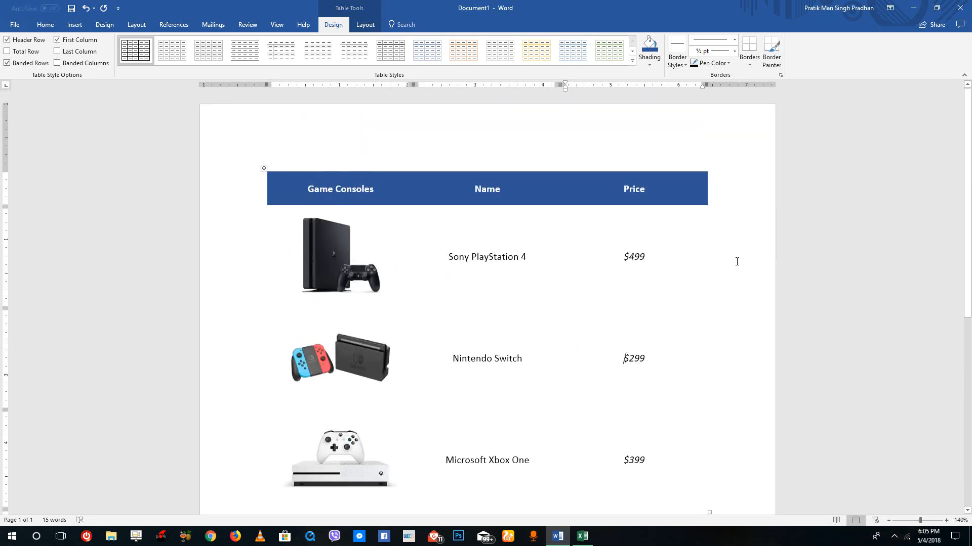
pyautogui.scroll(-3, 718, 271)
pyautogui.scroll(2, 726, 278)
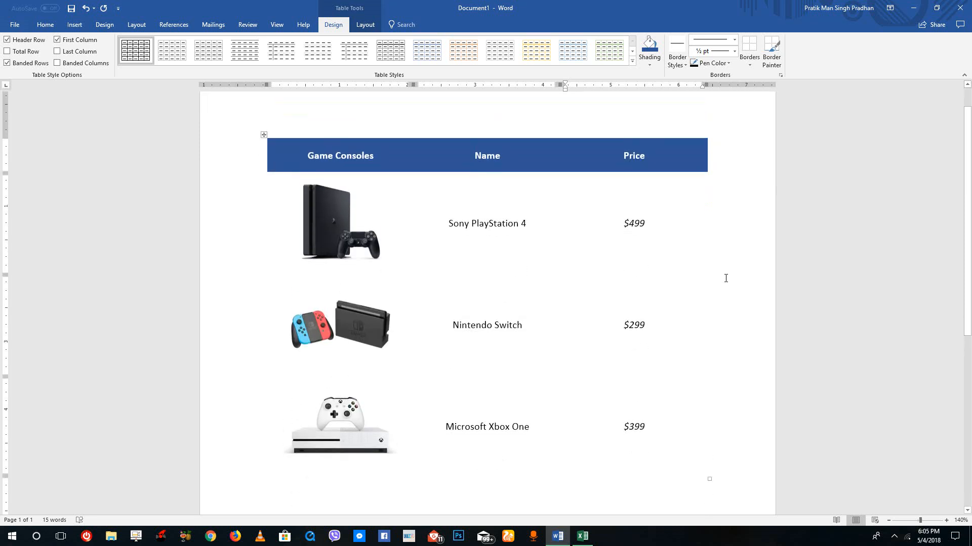
# Add an outside border around the three console rows
pyautogui.moveTo(684, 424); pyautogui.dragTo(301, 199)
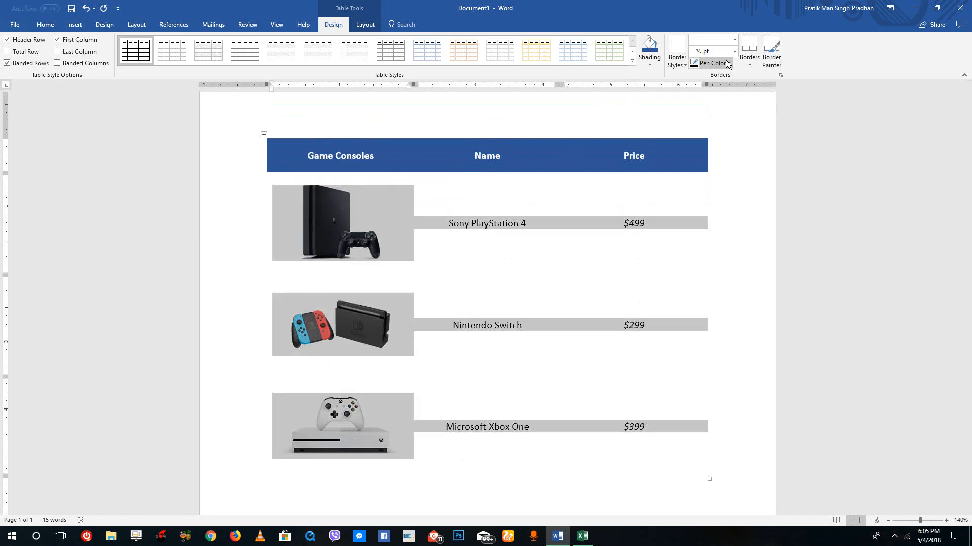
pyautogui.click(750, 60)
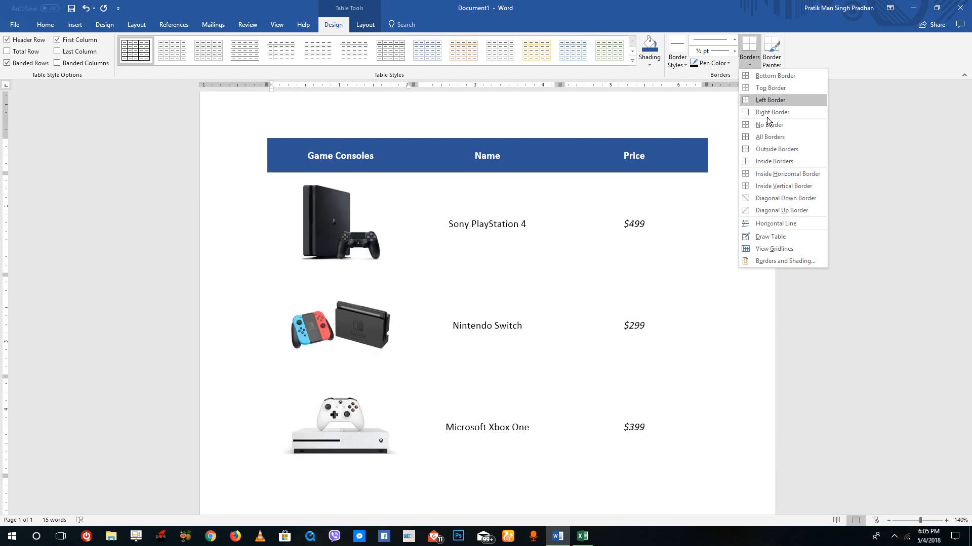
pyautogui.click(767, 151)
# Choose a thick blue theme border style
pyautogui.click(751, 62)
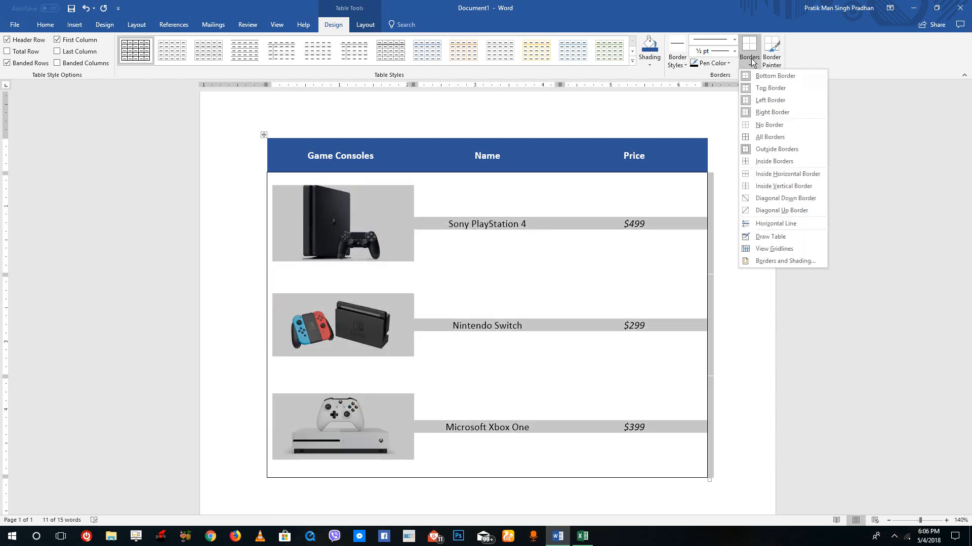
pyautogui.click(752, 61)
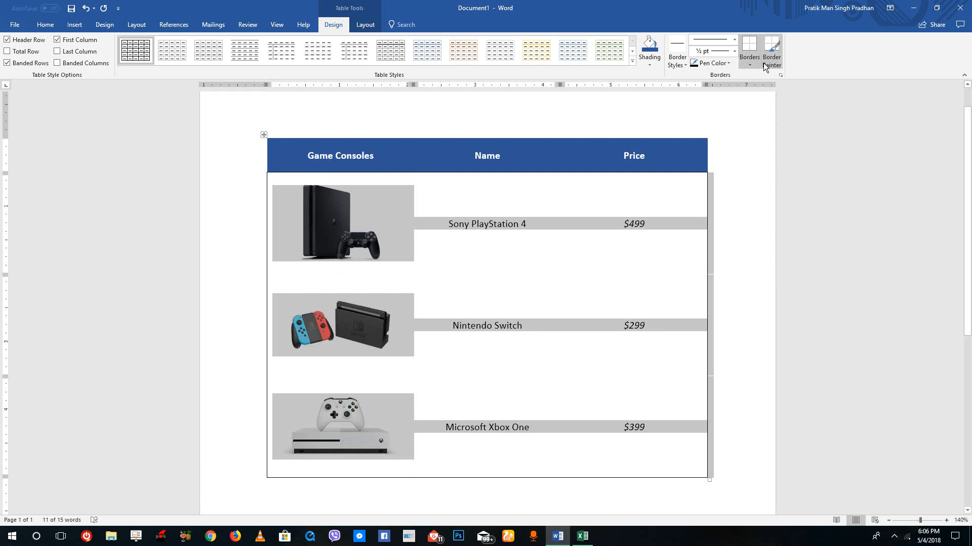
pyautogui.click(684, 60)
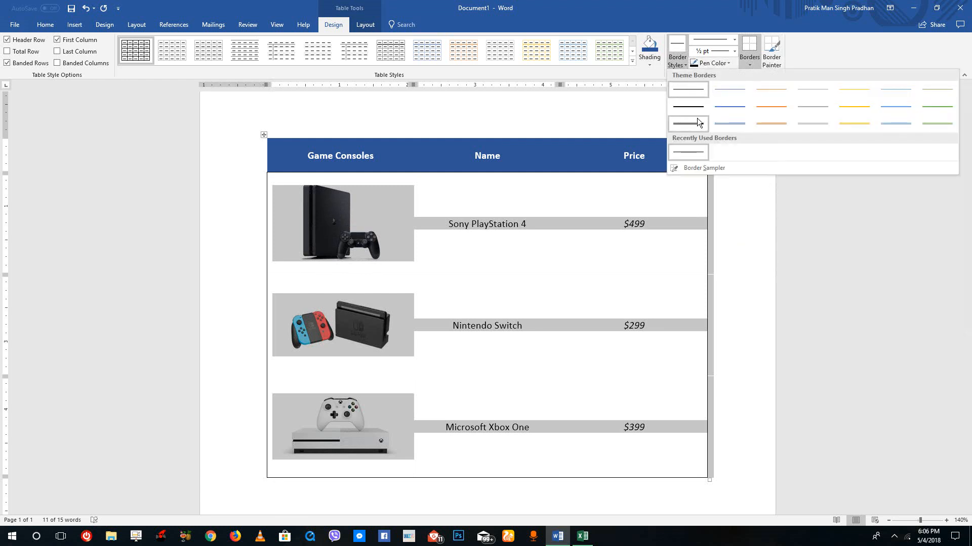
pyautogui.click(893, 124)
# Undo the last four changes
pyautogui.hotkey('ctrl', 'z')
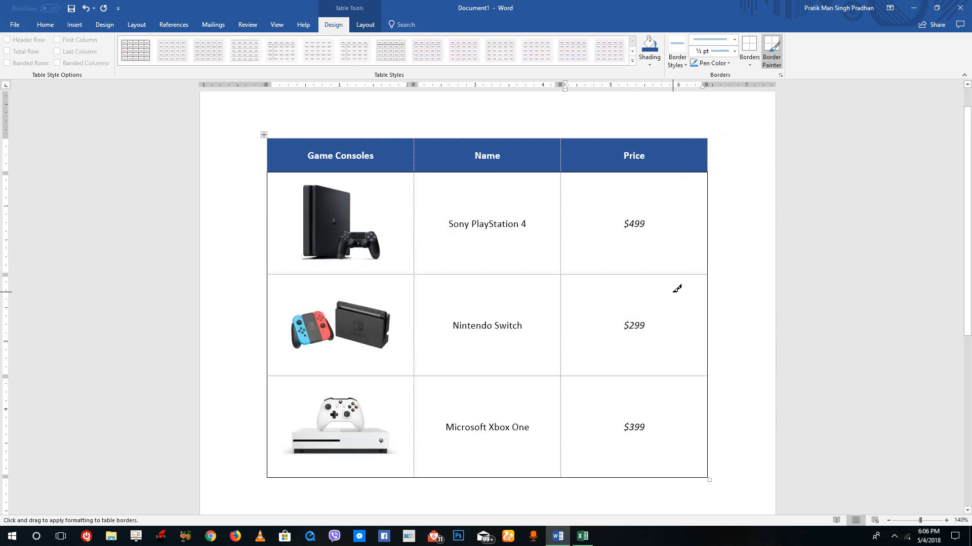
pyautogui.hotkey('ctrl', 'z')
pyautogui.hotkey('ctrl', 'z')
pyautogui.hotkey('ctrl', 'z')
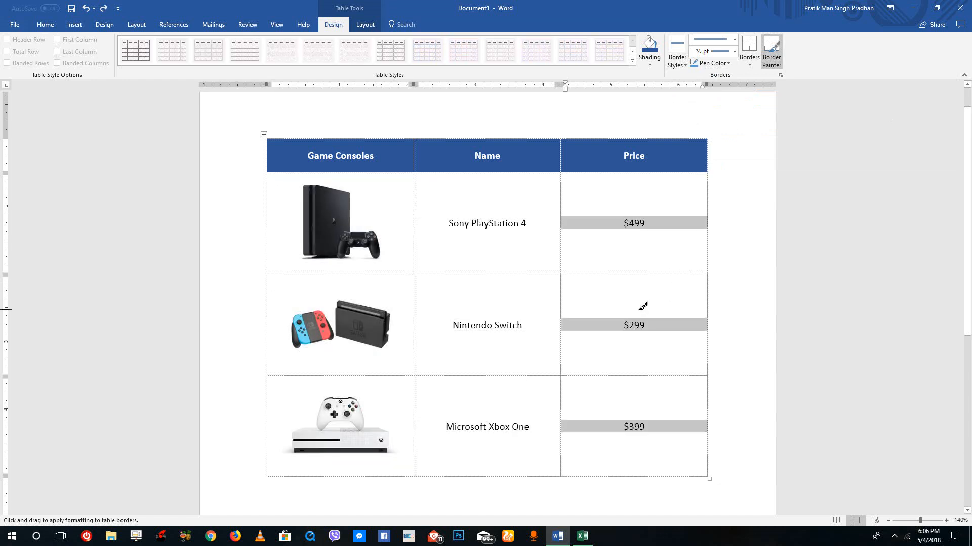
# Apply an outside border around the three console rows
pyautogui.click(751, 58)
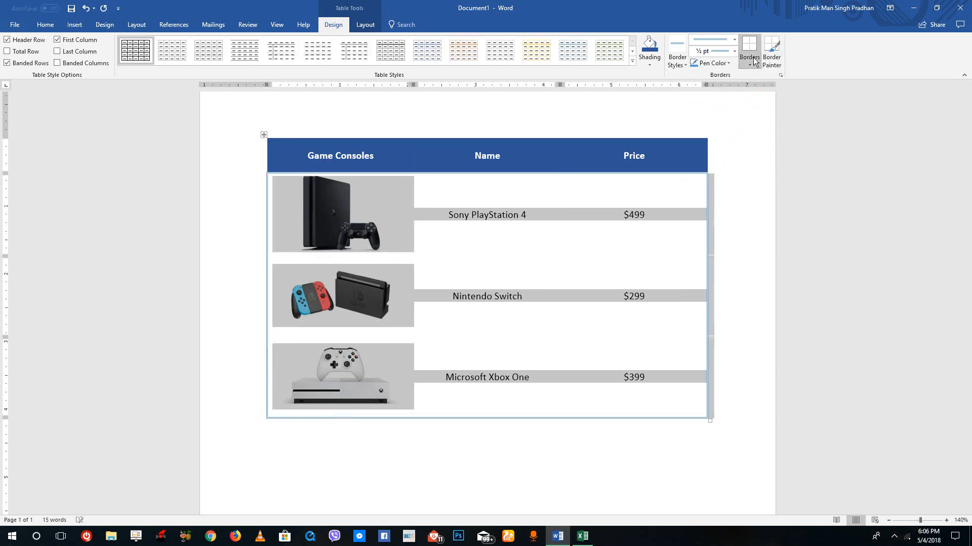
pyautogui.click(698, 249)
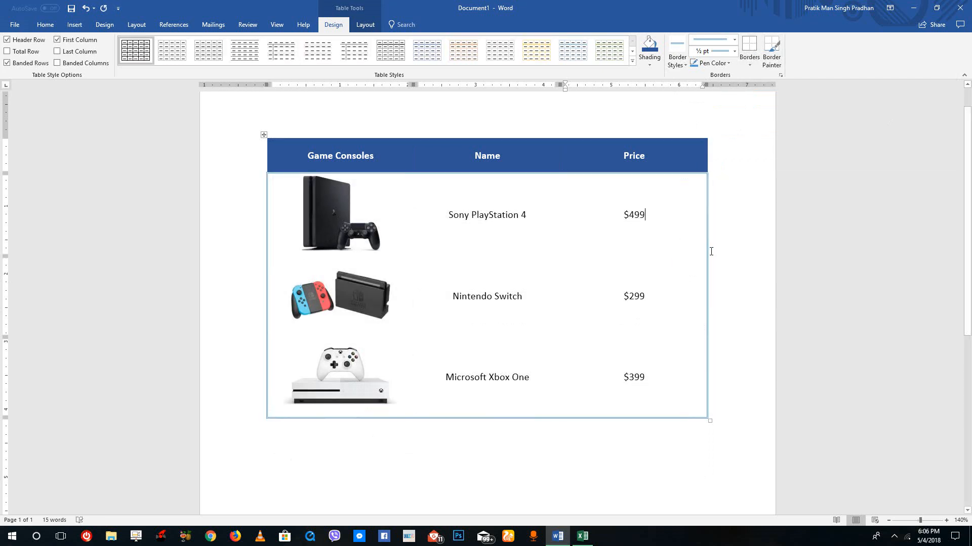